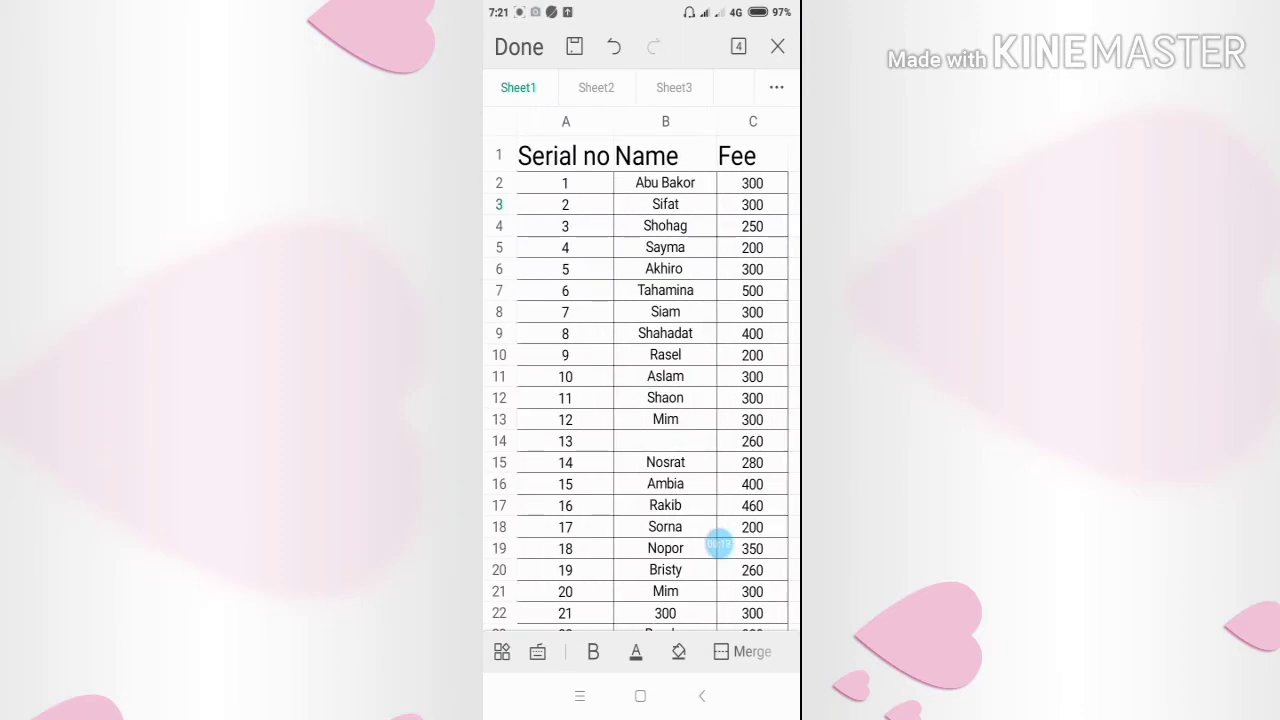
# Close the fee workbook, answering the save prompt, and return to the file list
pyautogui.click(701, 696)
pyautogui.click(746, 420)
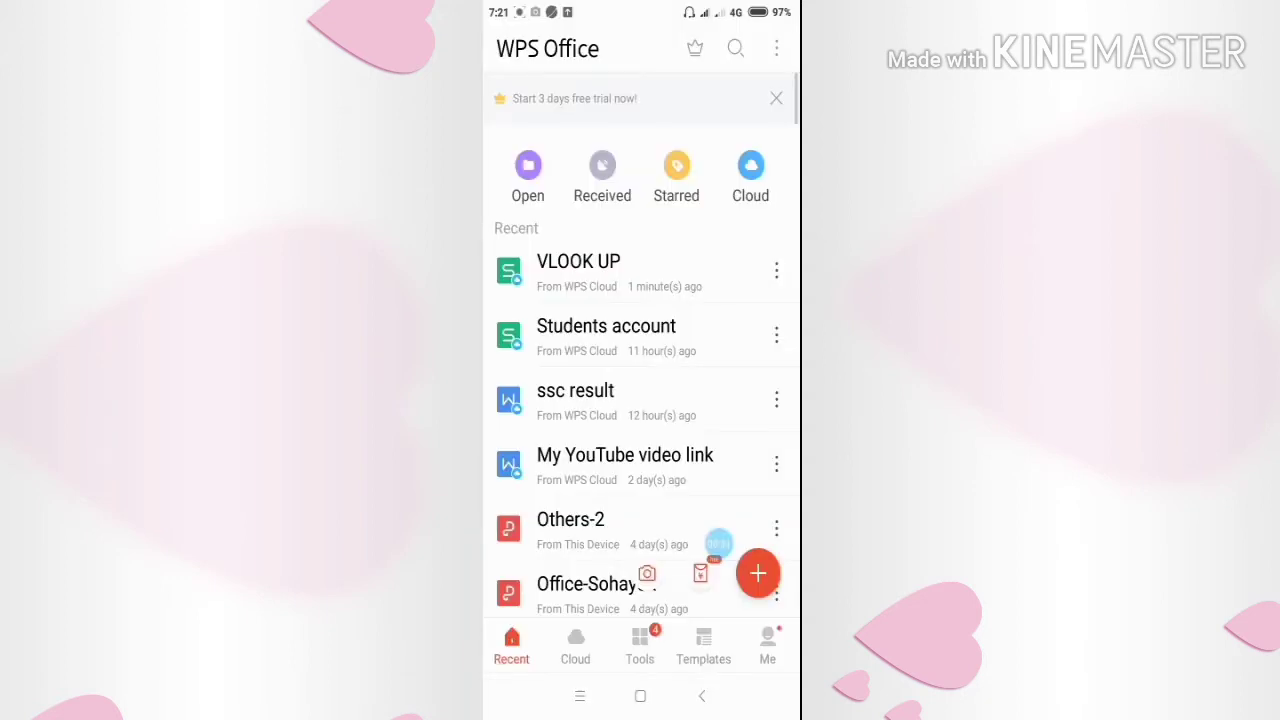
pyautogui.scroll(-5, 640, 400)
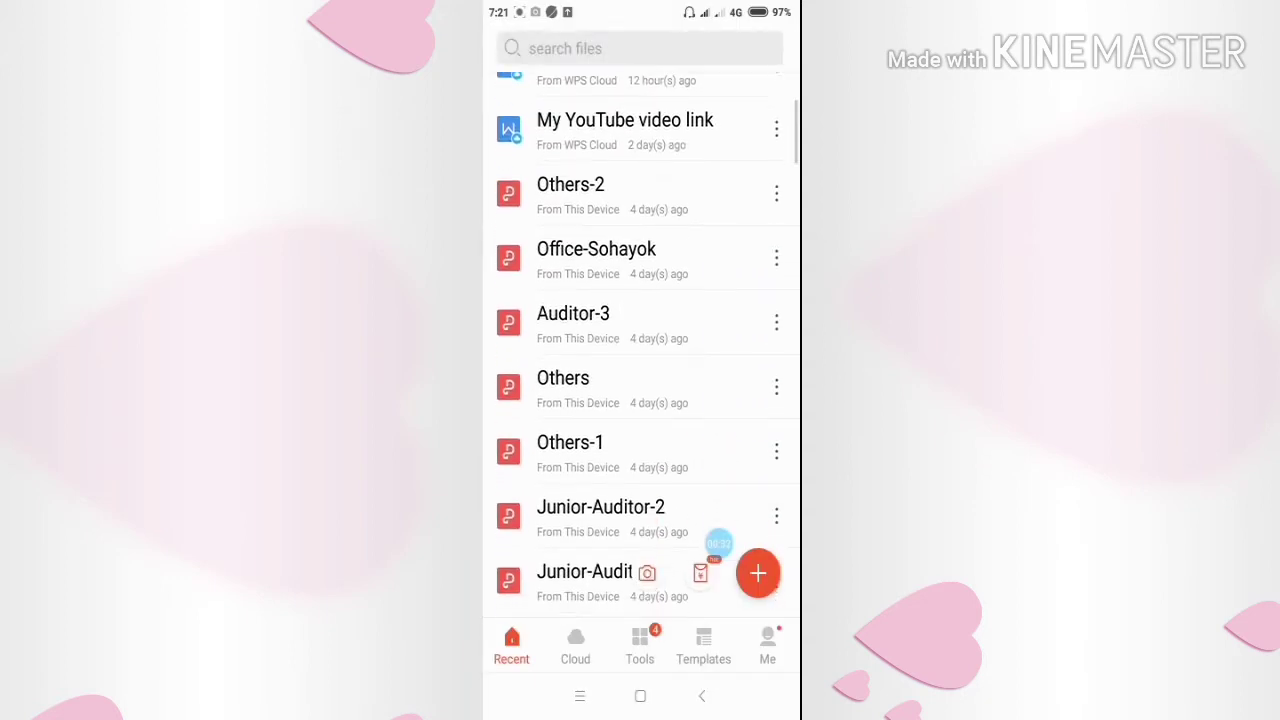
pyautogui.scroll(5, 640, 400)
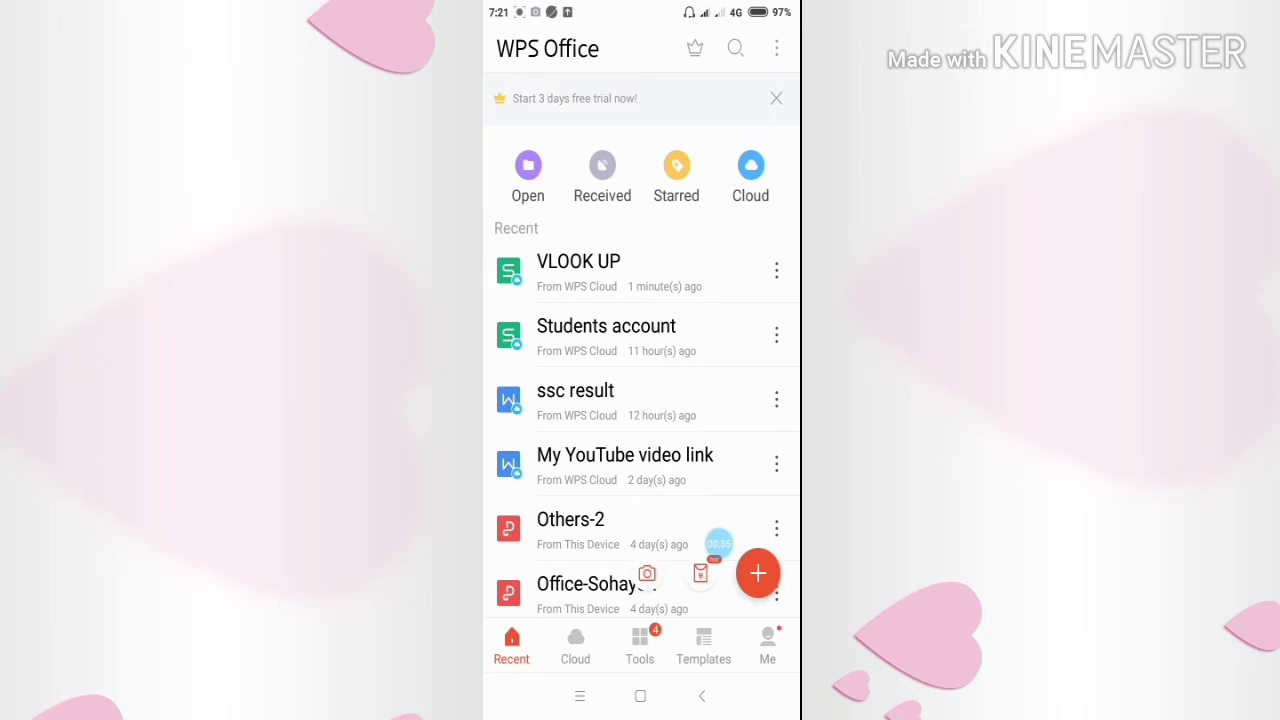
# Create a new blank spreadsheet from the new-file options
pyautogui.click(758, 573)
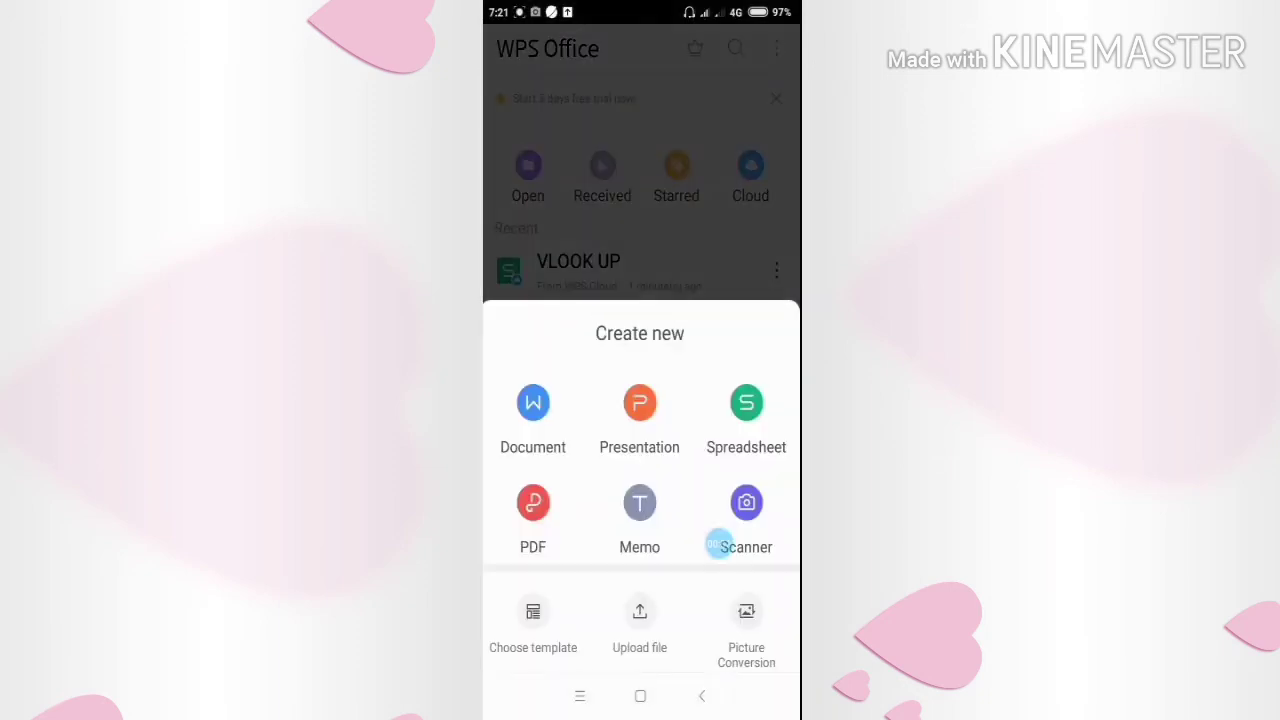
pyautogui.click(746, 410)
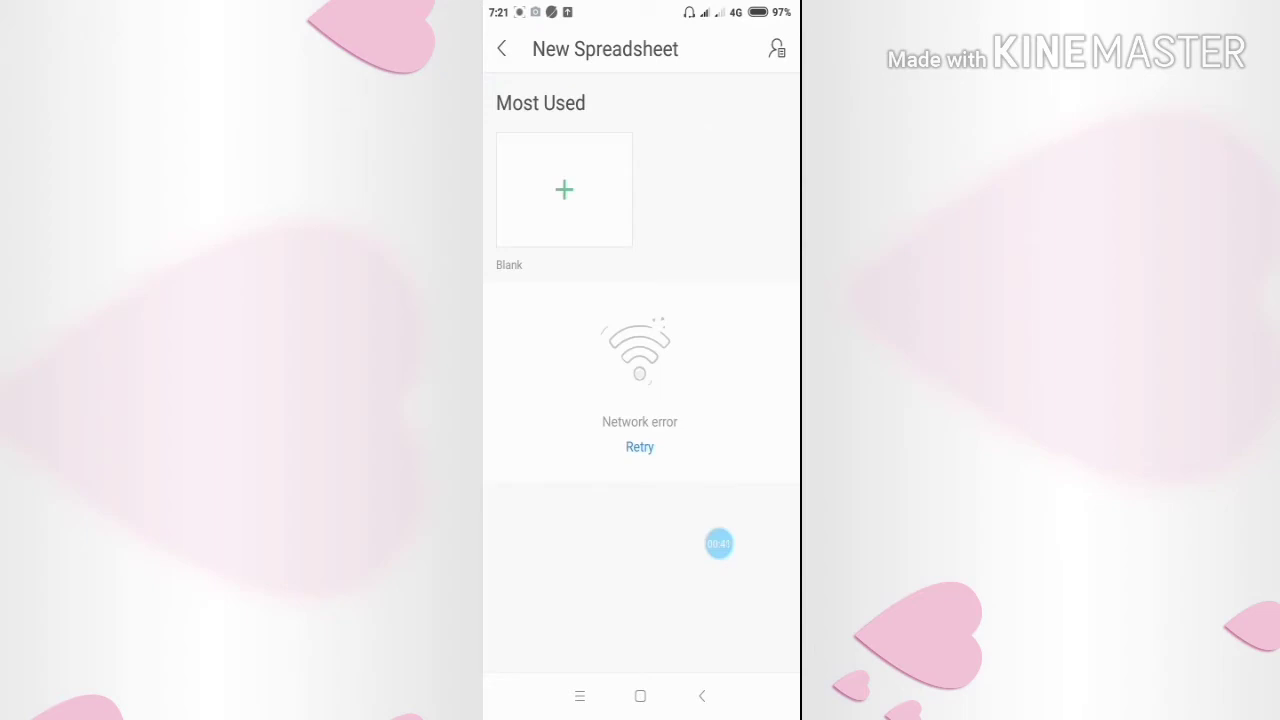
pyautogui.click(564, 189)
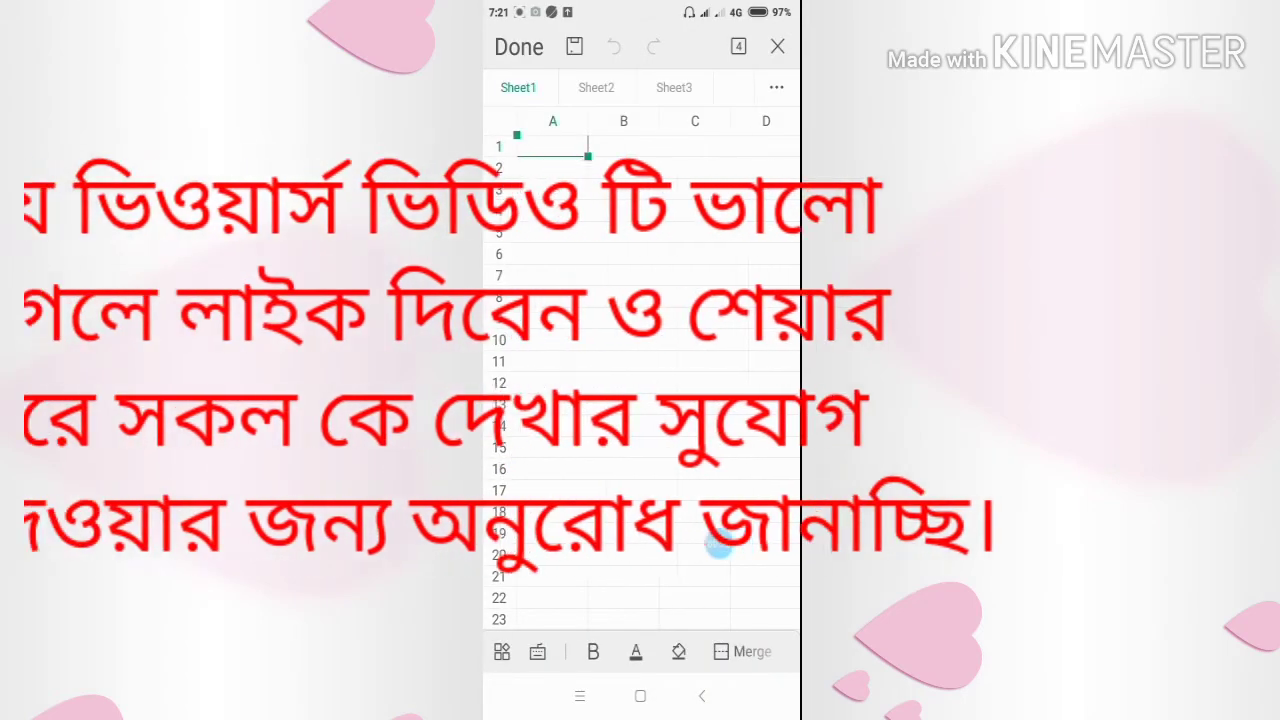
pyautogui.scroll(-10, 640, 380)
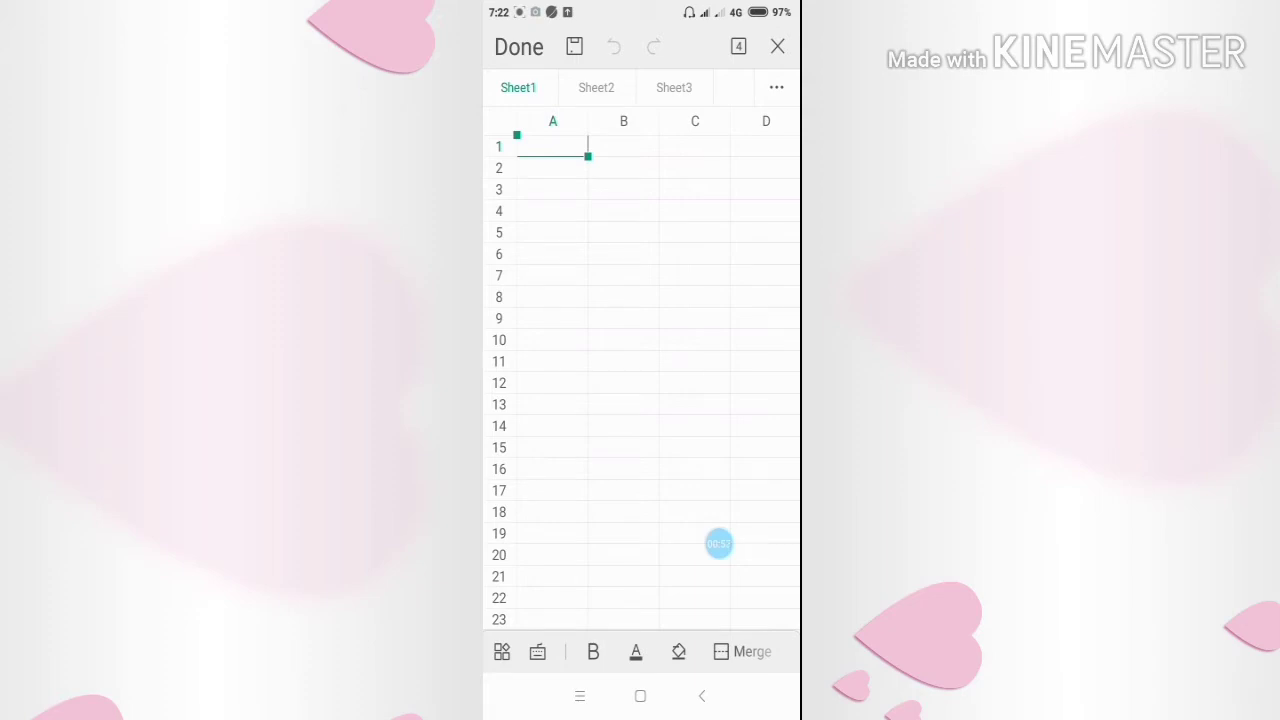
# Back out of the blank sheet and template page to the Serial no, Name and Fee workbook
pyautogui.click(701, 696)
pyautogui.click(701, 696)
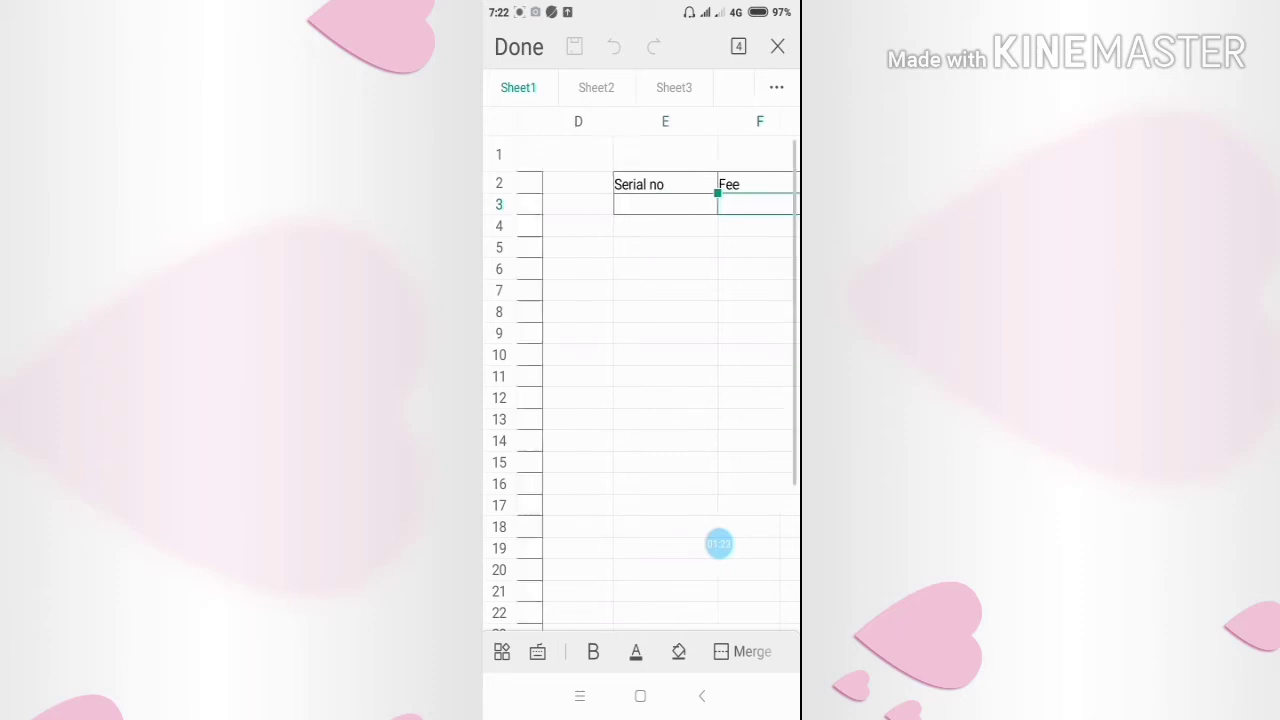
pyautogui.hscroll(-5, 719, 544)
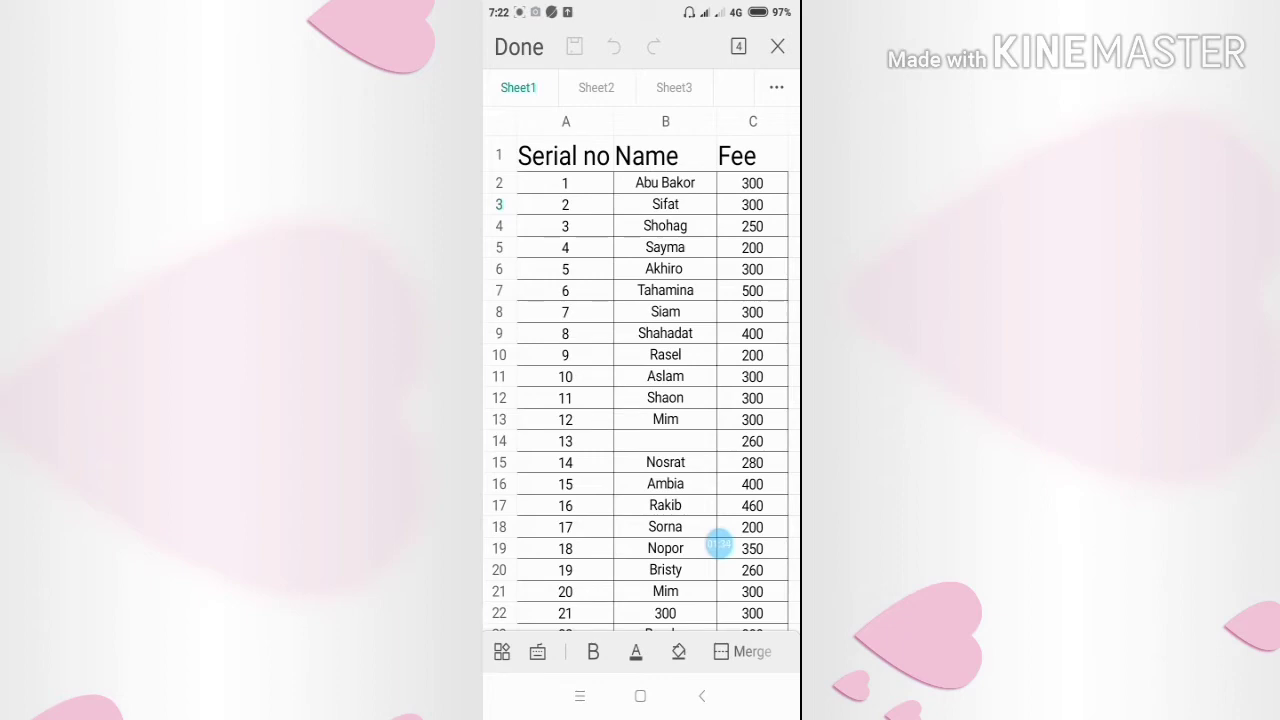
pyautogui.scroll(-10, 650, 400)
pyautogui.scroll(10, 650, 400)
pyautogui.scroll(-10, 719, 543)
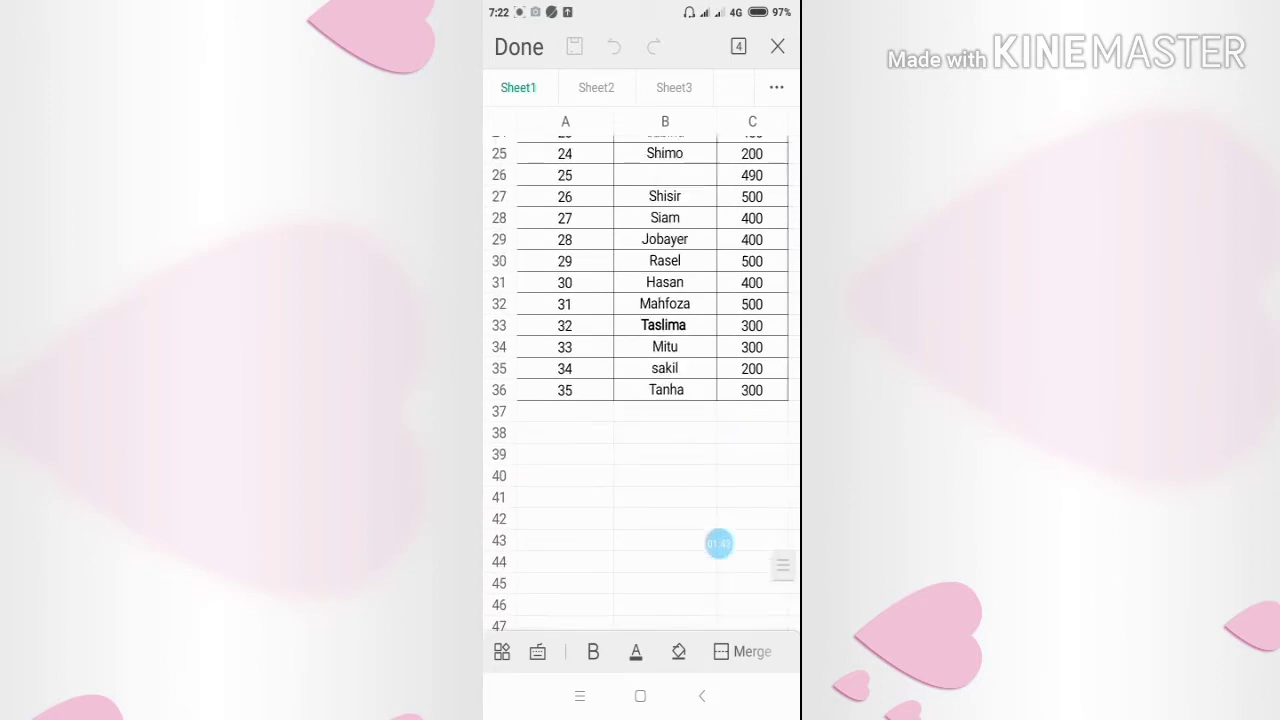
pyautogui.scroll(10, 719, 543)
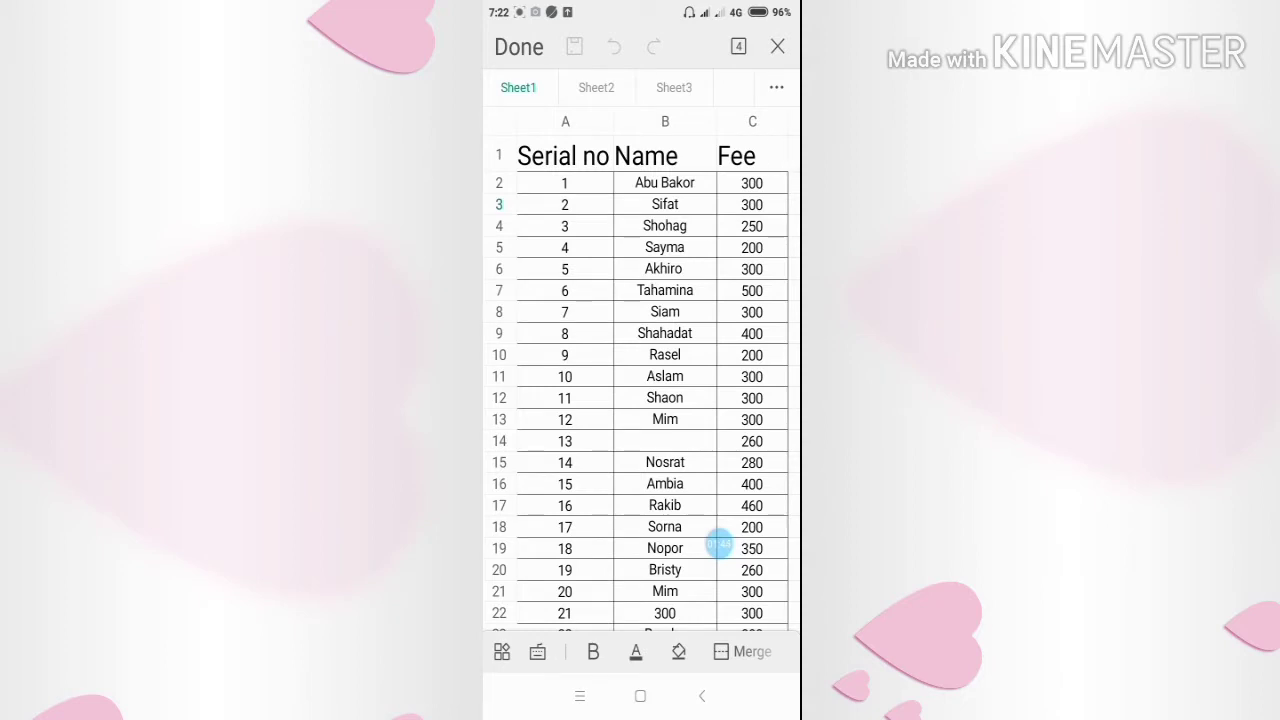
pyautogui.scroll(-3, 719, 543)
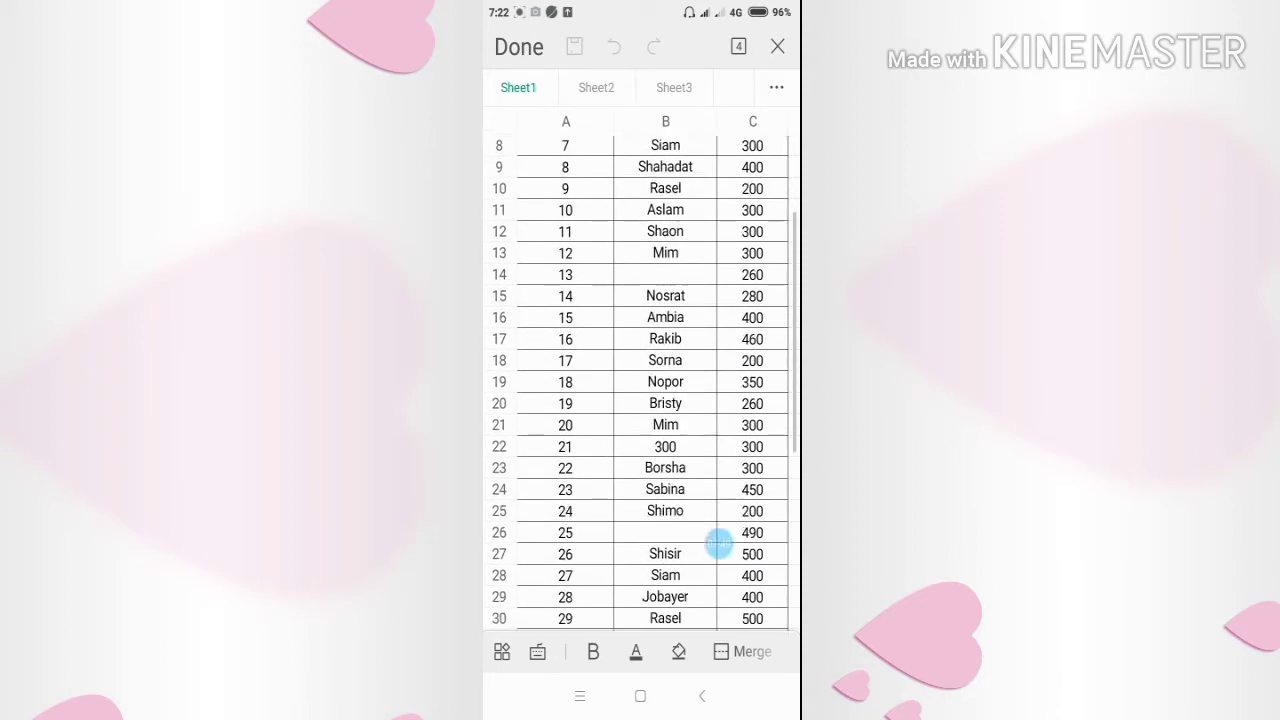
pyautogui.scroll(3, 719, 543)
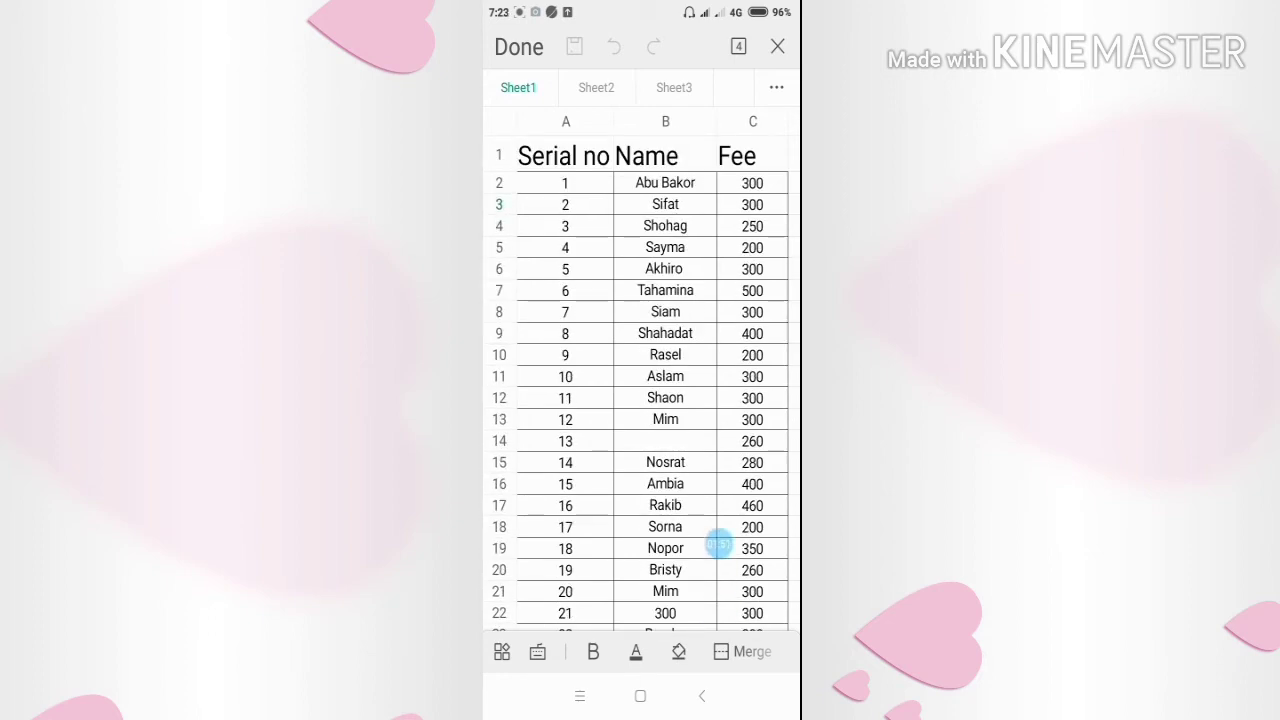
pyautogui.scroll(-5, 719, 543)
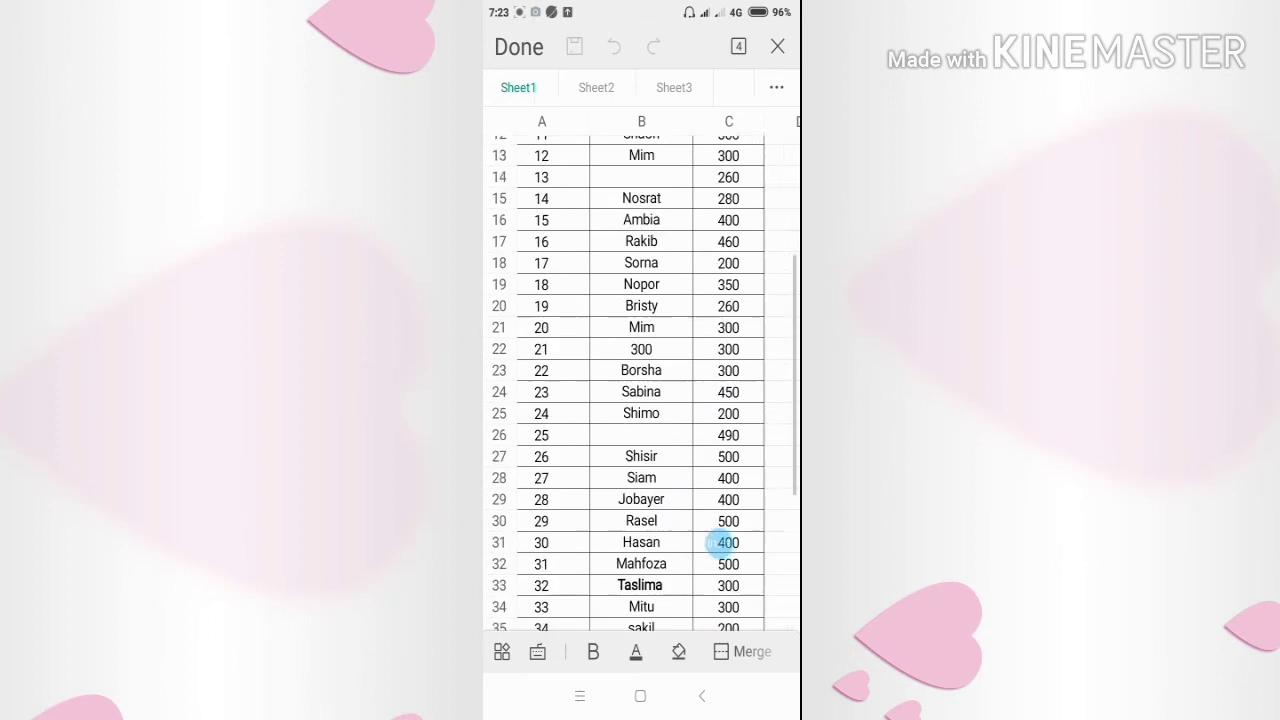
pyautogui.scroll(5, 720, 543)
pyautogui.hscroll(1, 722, 545)
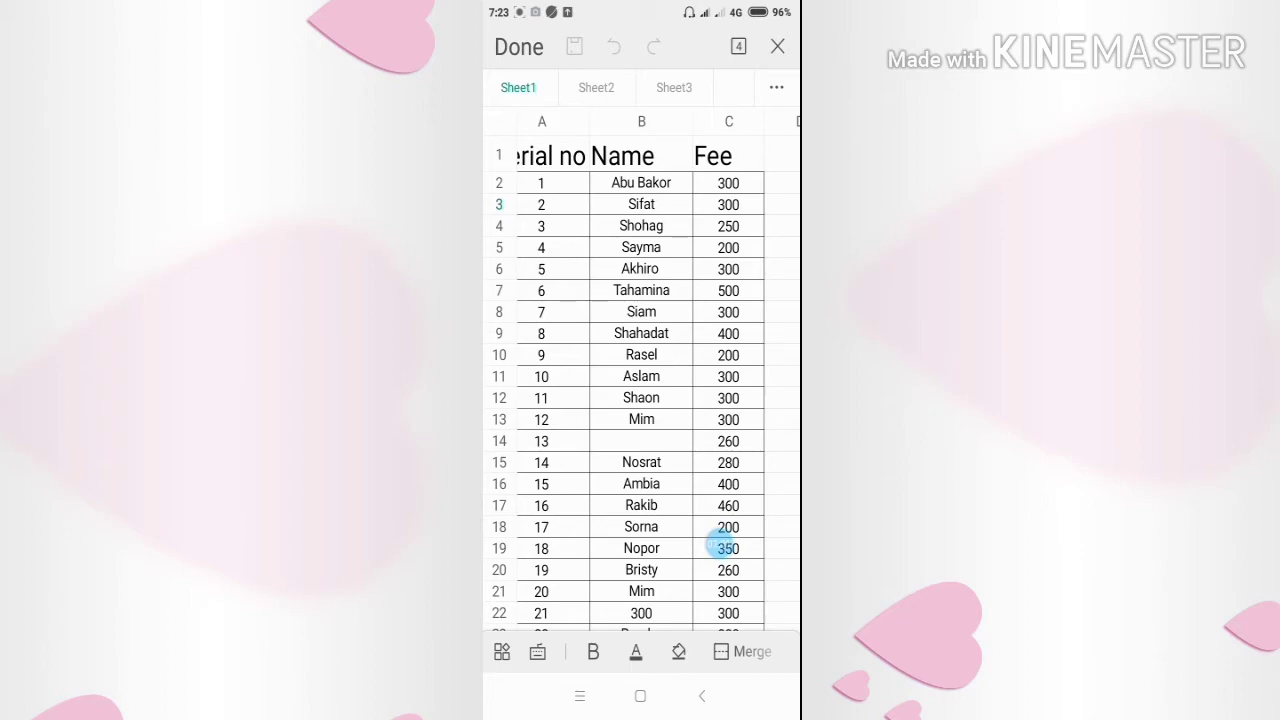
pyautogui.scroll(-5, 723, 543)
pyautogui.scroll(5, 723, 546)
pyautogui.hscroll(-1, 720, 544)
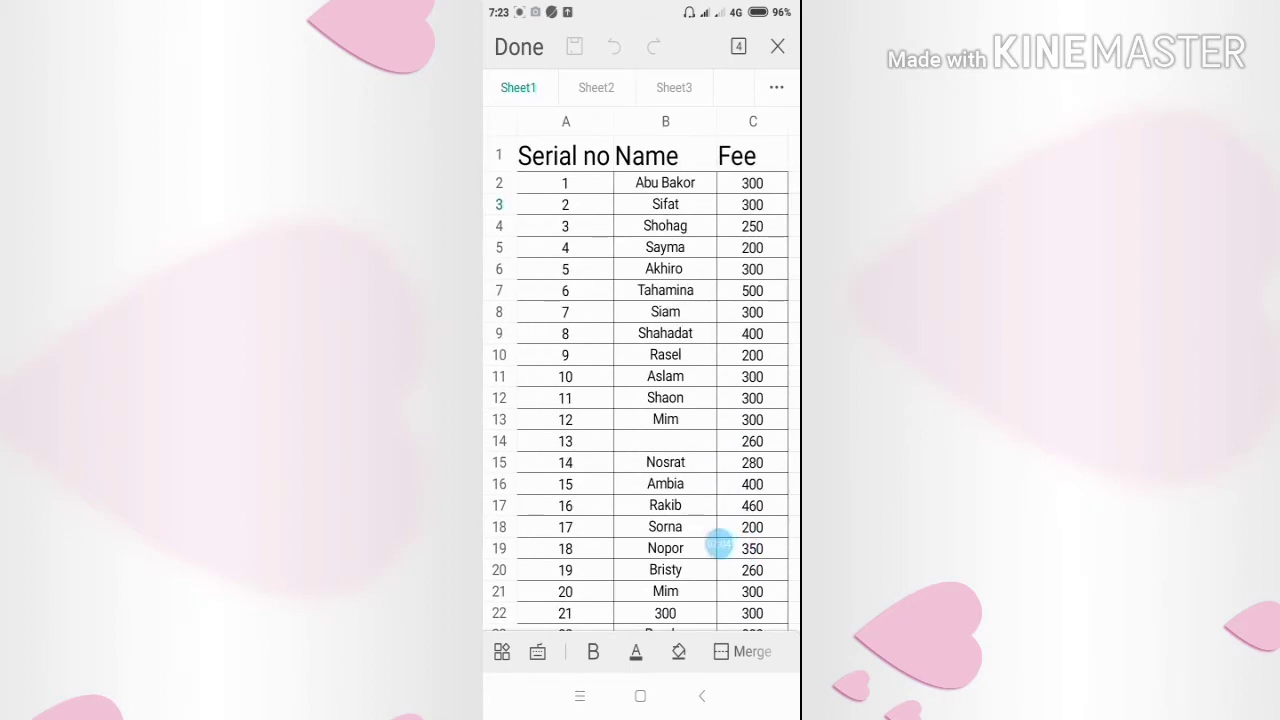
pyautogui.hscroll(3, 719, 543)
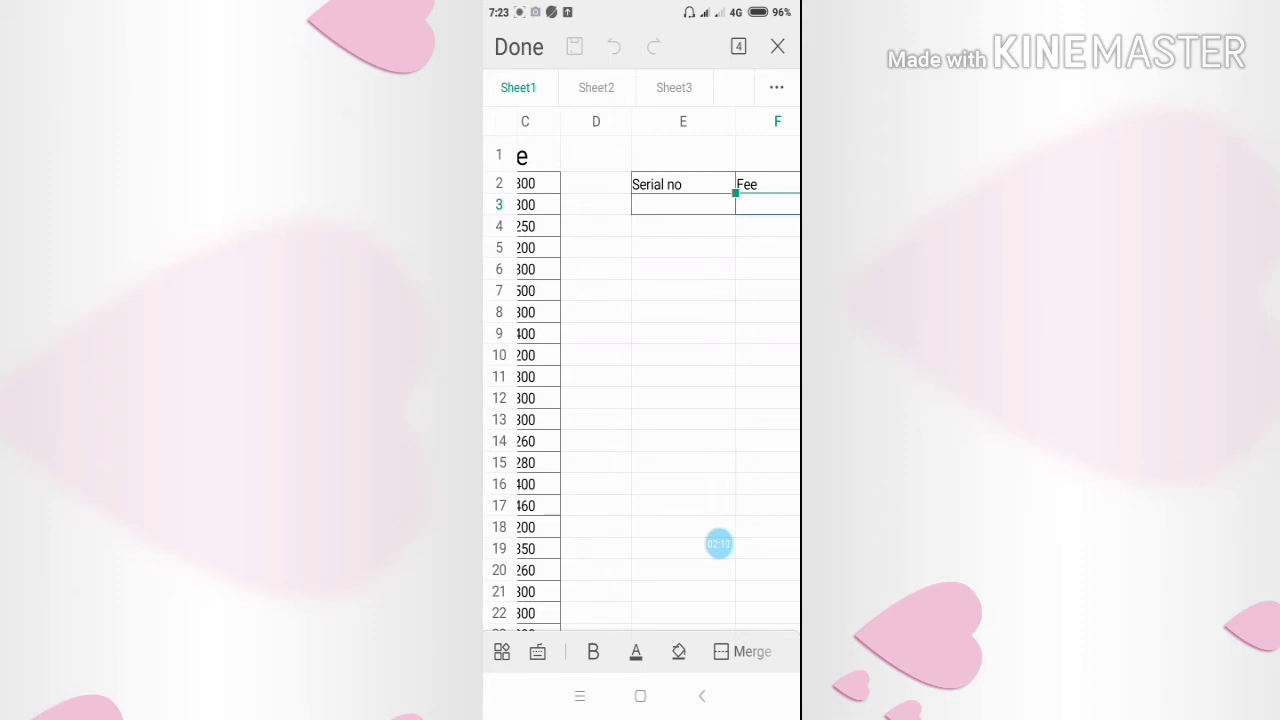
pyautogui.hscroll(2, 640, 400)
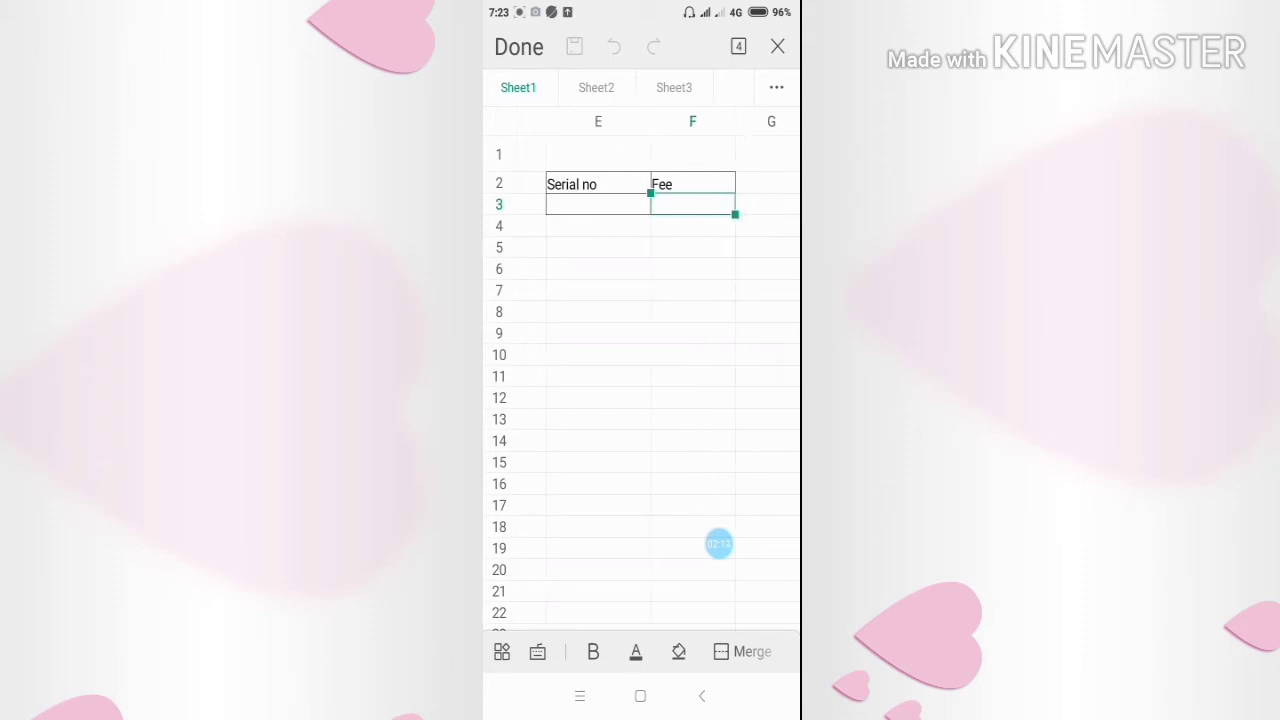
# Type =vl in F3 and pick VLOOKUP from the function suggestions
pyautogui.click(537, 651)
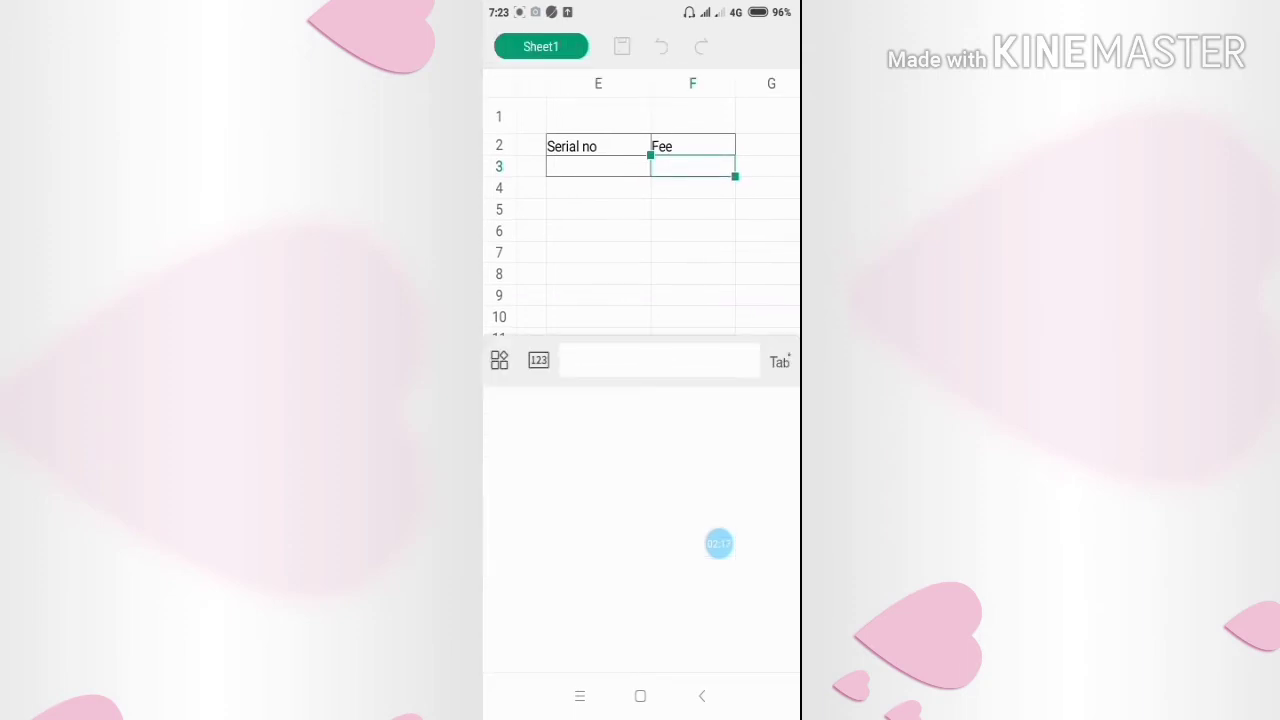
pyautogui.click(504, 641)
pyautogui.click(502, 581)
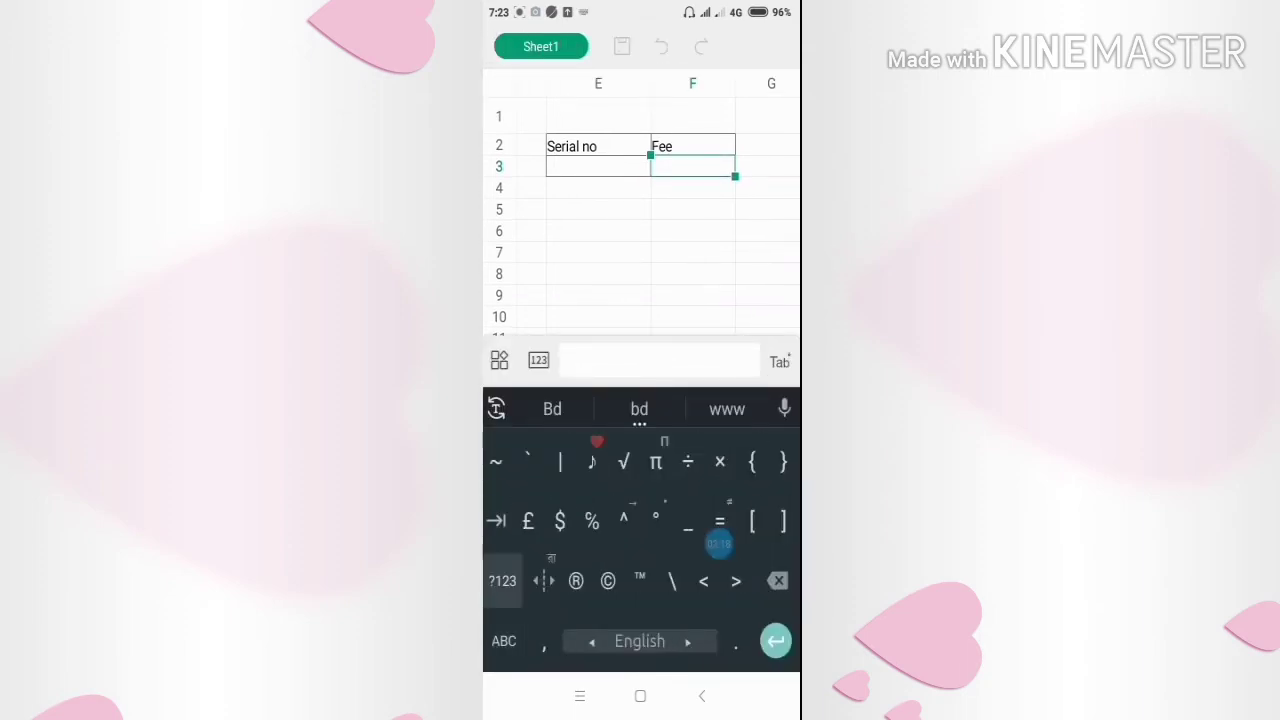
pyautogui.write('=')
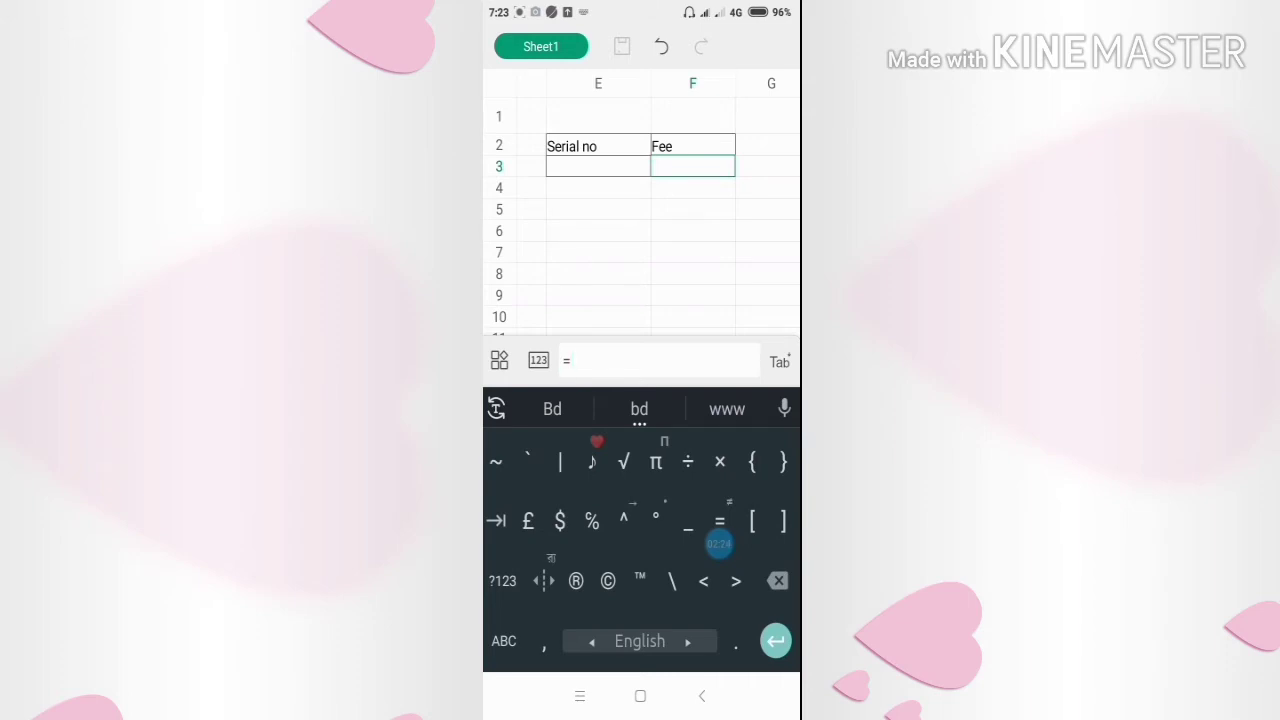
pyautogui.write('=')
pyautogui.press('BackSpace')
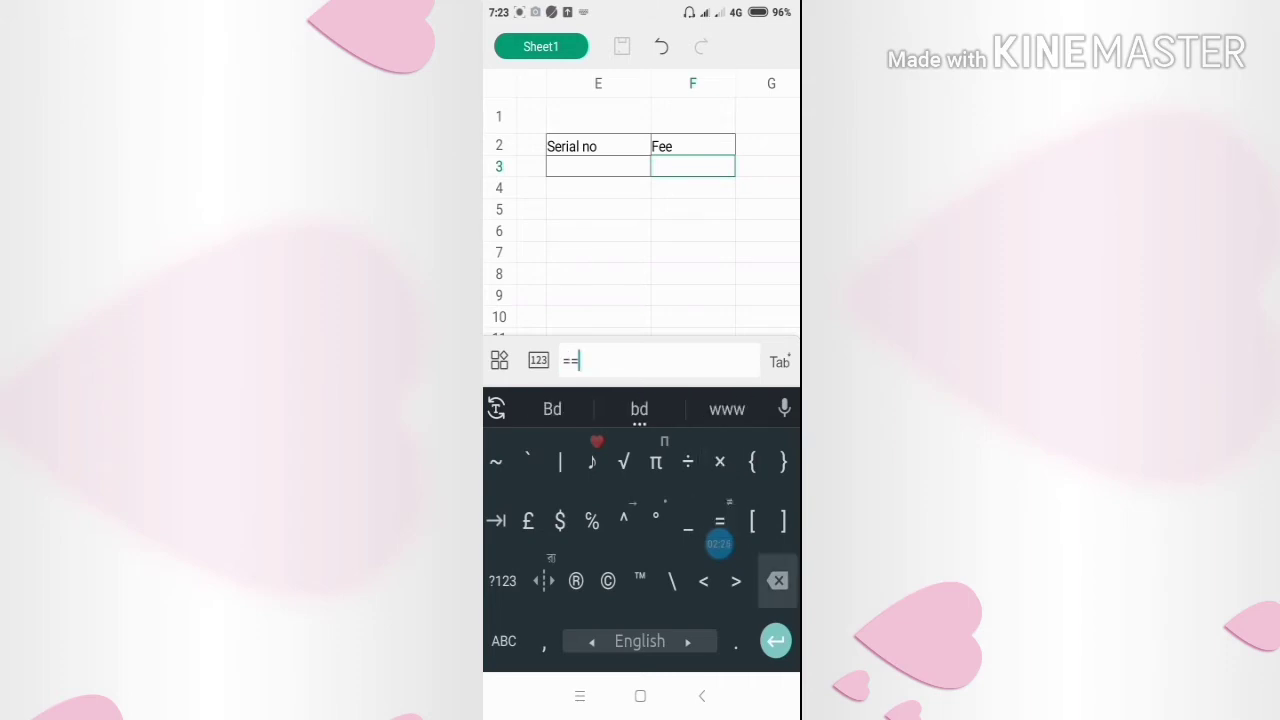
pyautogui.click(503, 641)
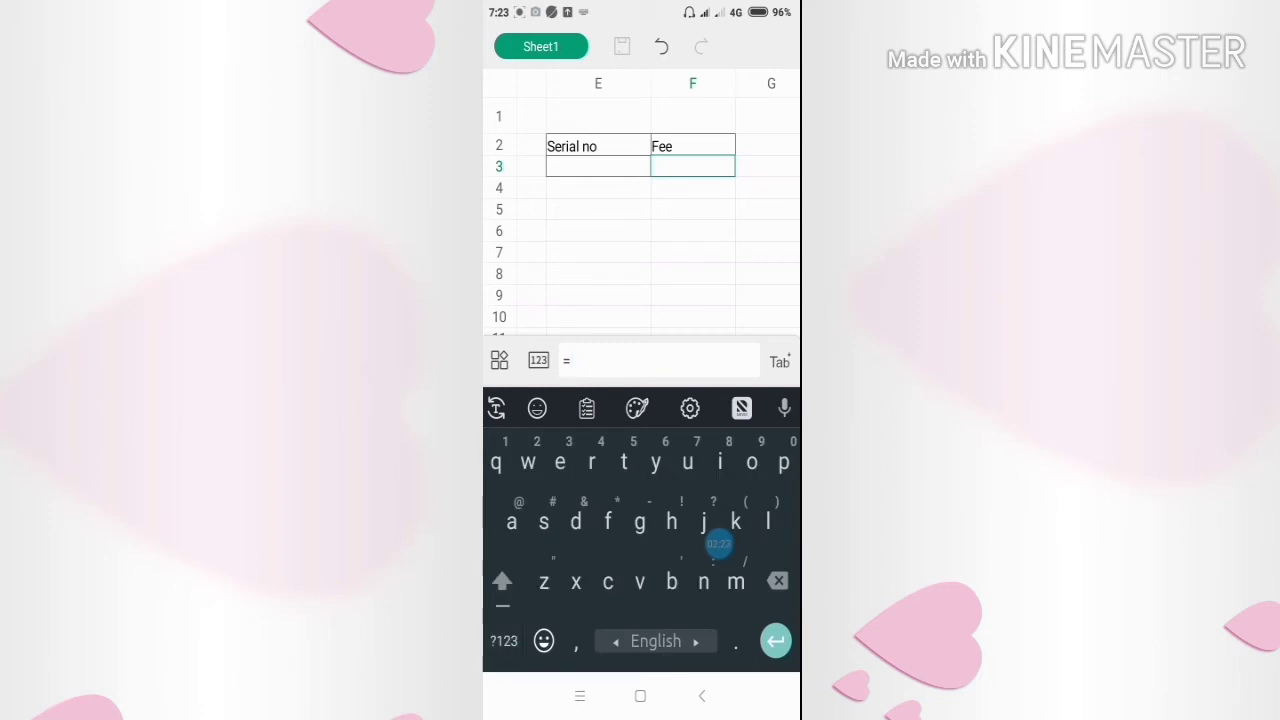
pyautogui.write('v')
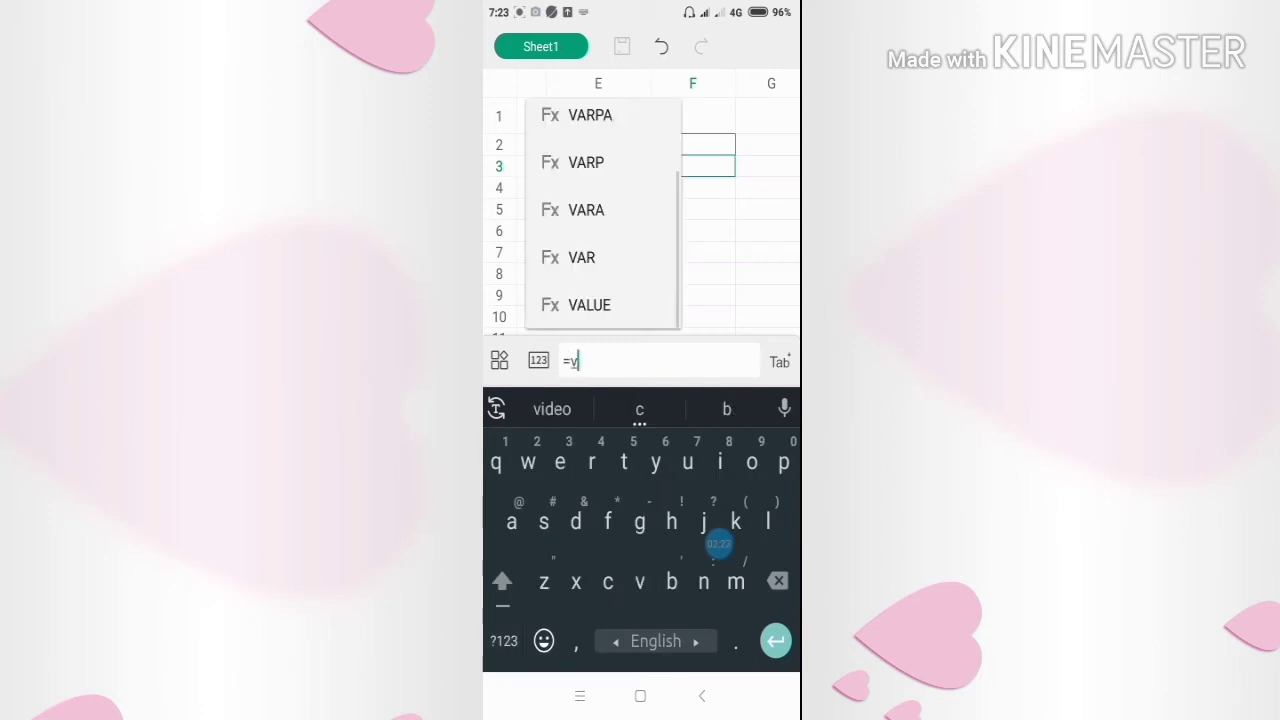
pyautogui.write('l')
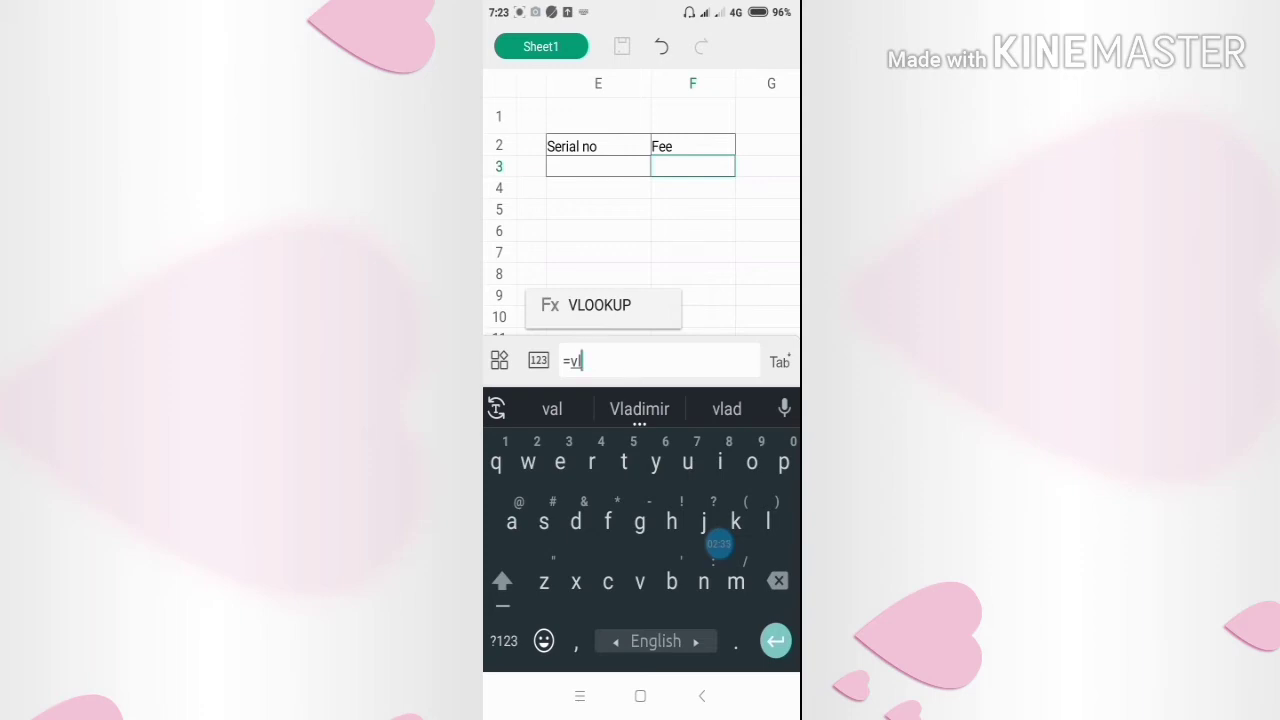
pyautogui.click(600, 305)
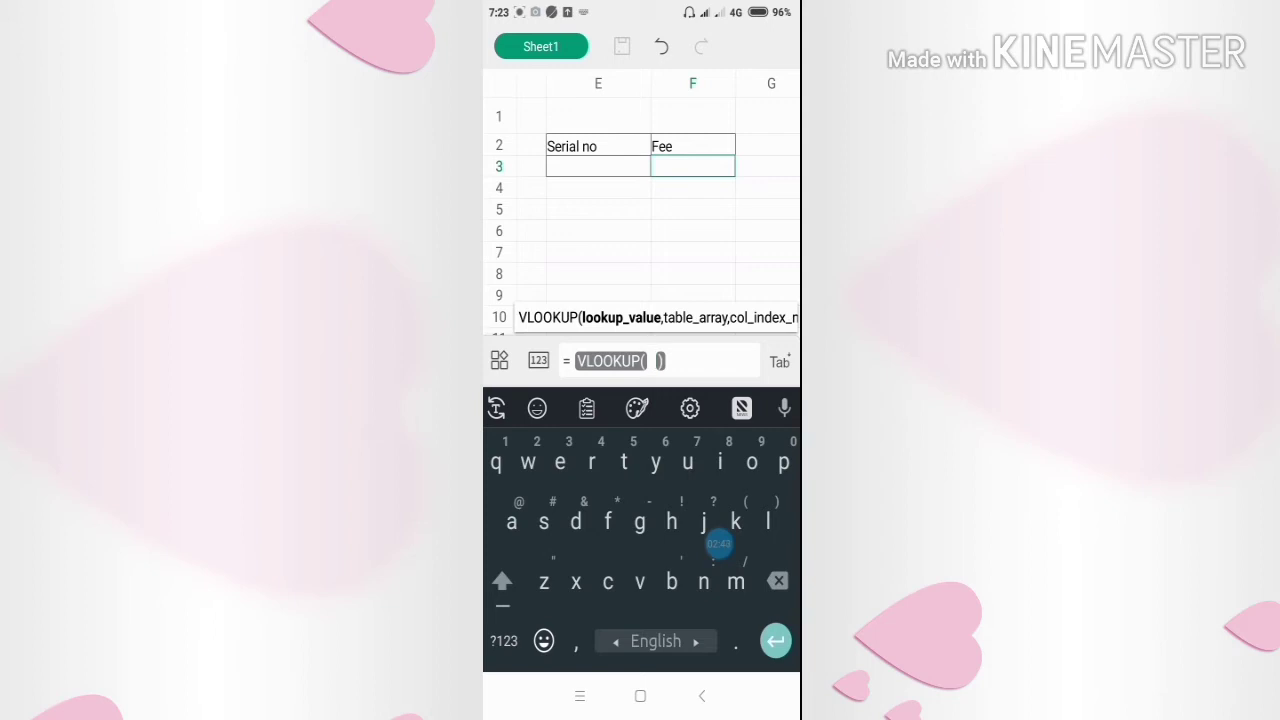
# Set E3 as the lookup value and A2:C36 as the table range
pyautogui.click(598, 146)
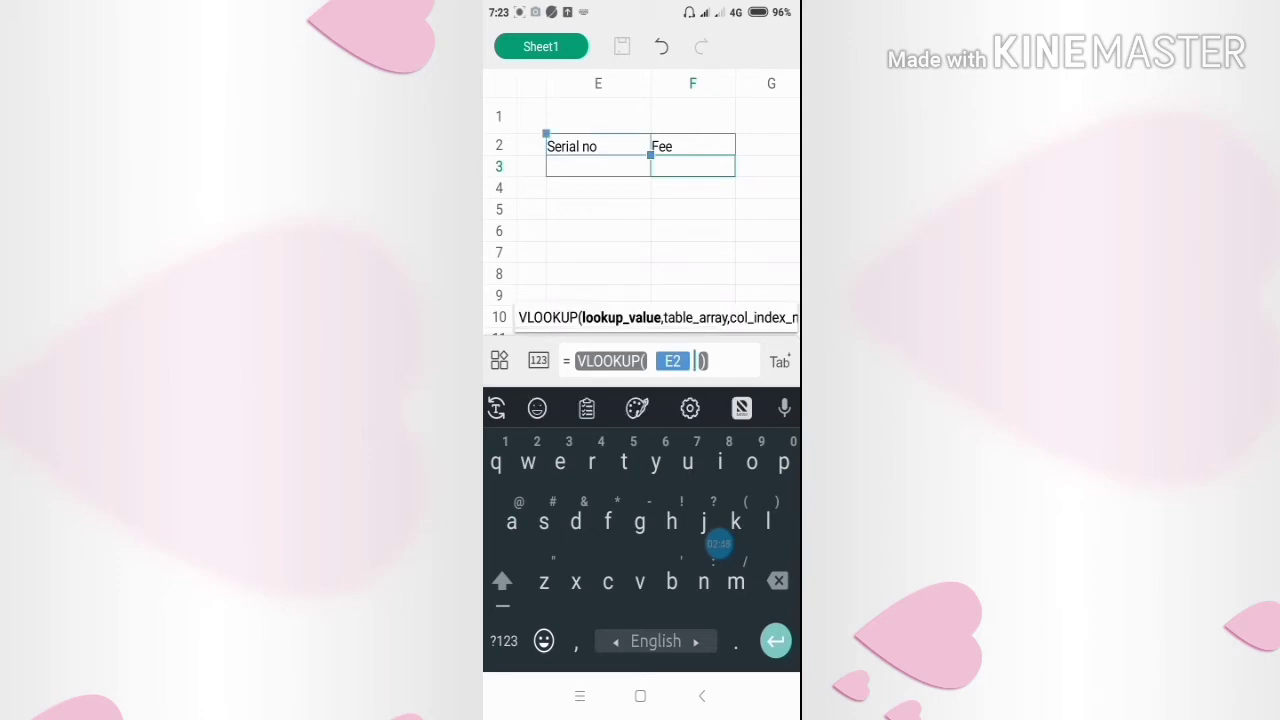
pyautogui.press('BackSpace')
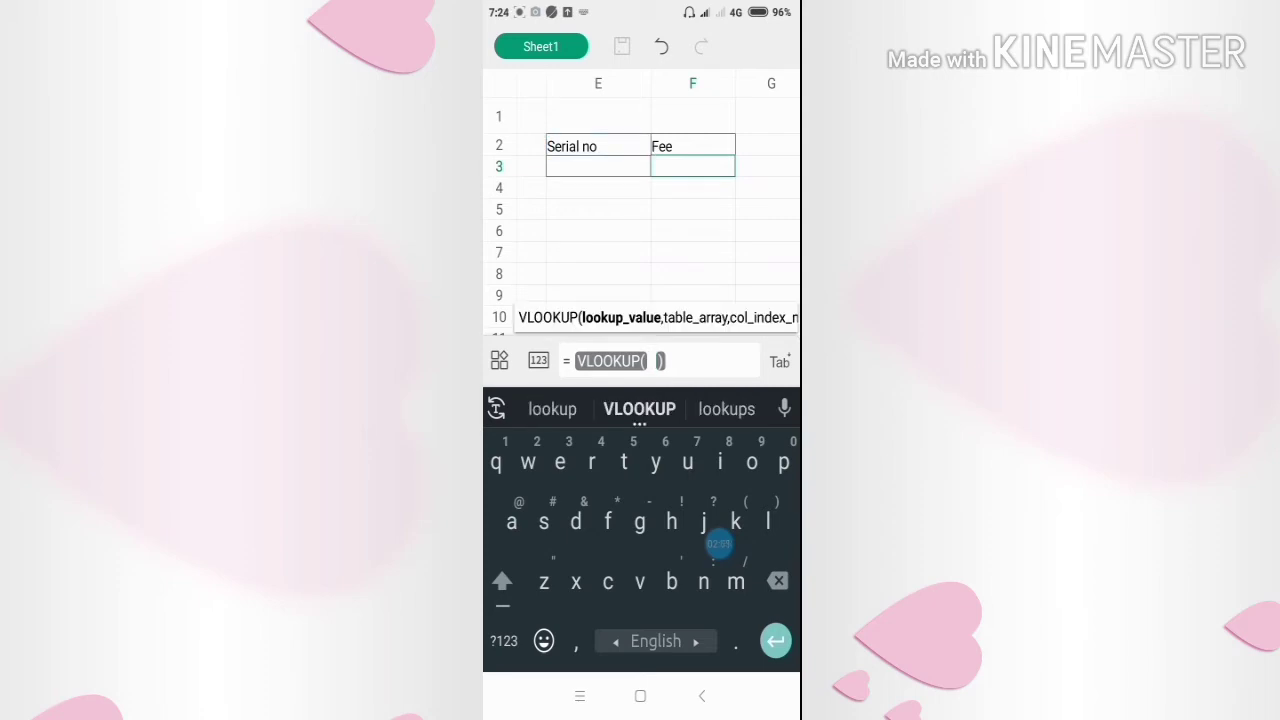
pyautogui.click(598, 166)
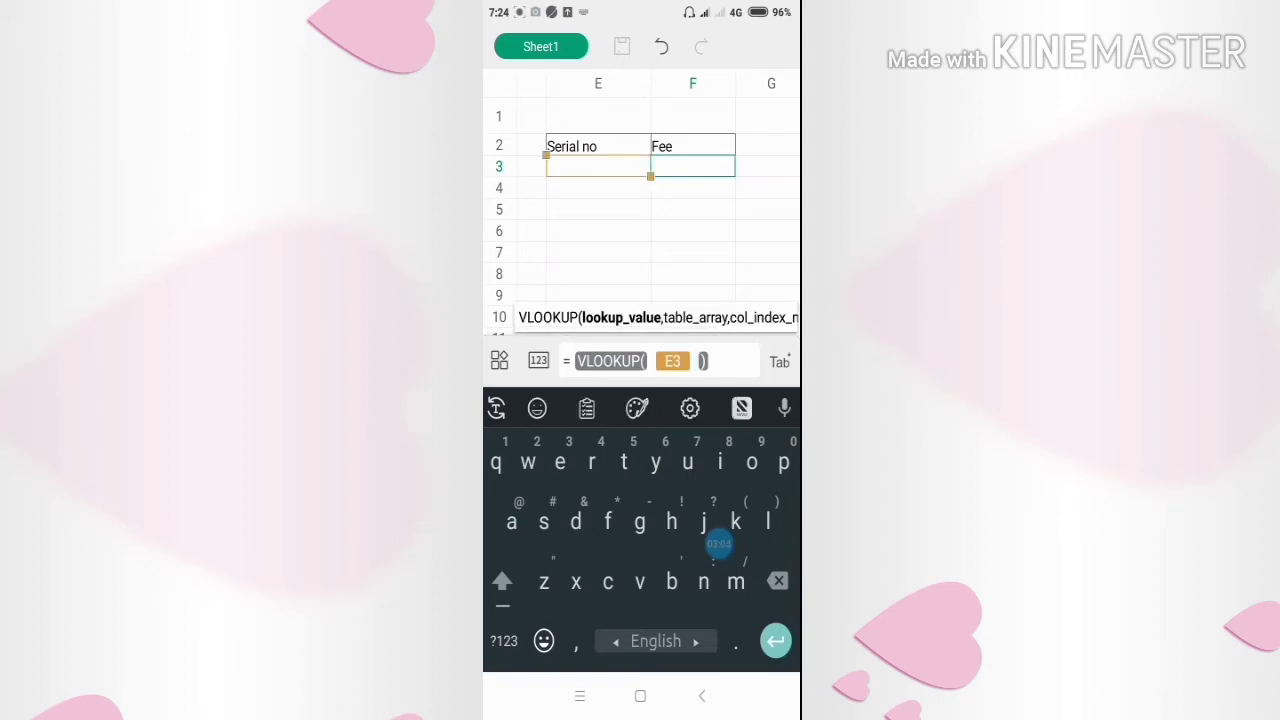
pyautogui.write(',')
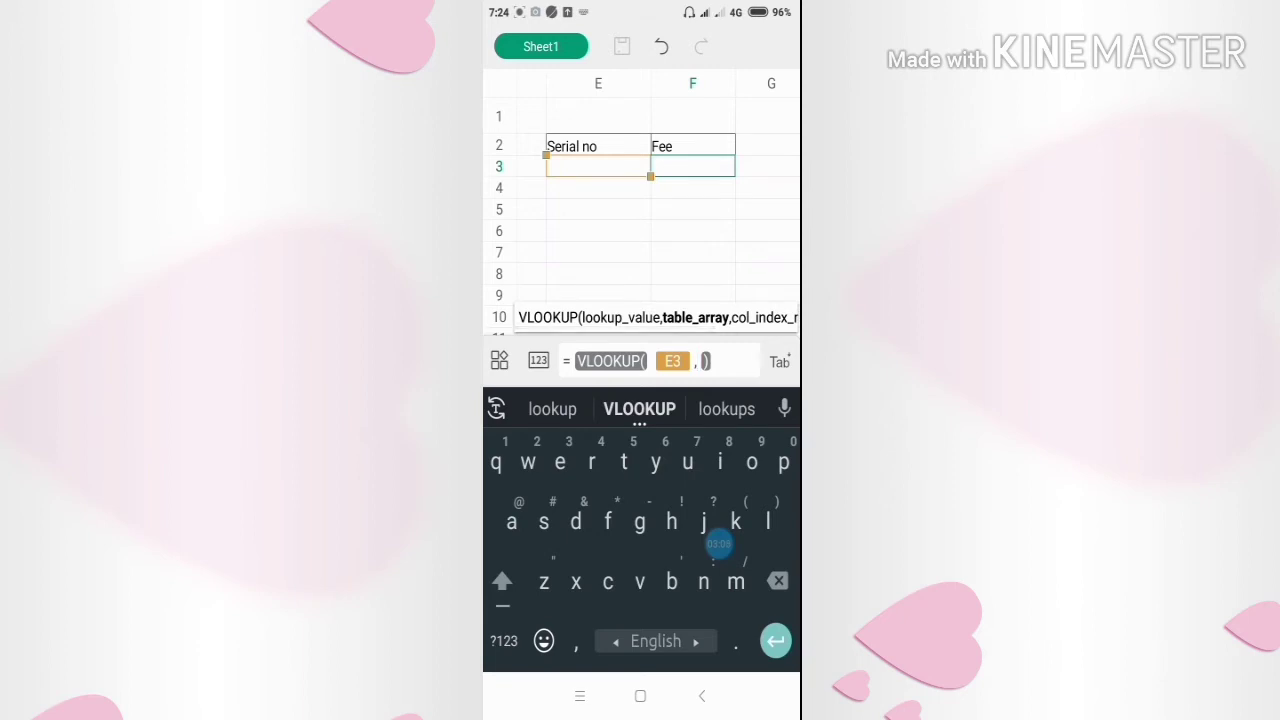
pyautogui.hscroll(-5, 640, 210)
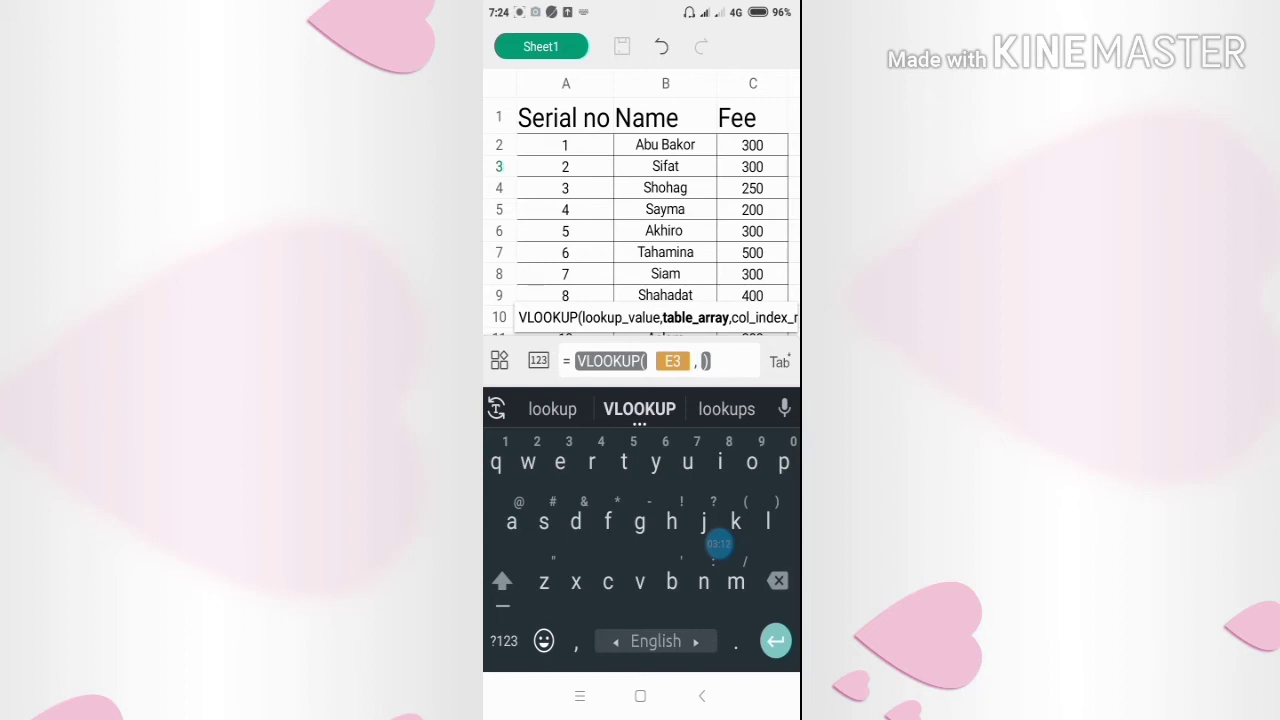
pyautogui.click(565, 145)
pyautogui.moveTo(613, 155)
pyautogui.mouseDown()
pyautogui.moveTo(788, 284)
pyautogui.moveTo(788, 318)
pyautogui.moveTo(788, 166)
pyautogui.mouseUp()
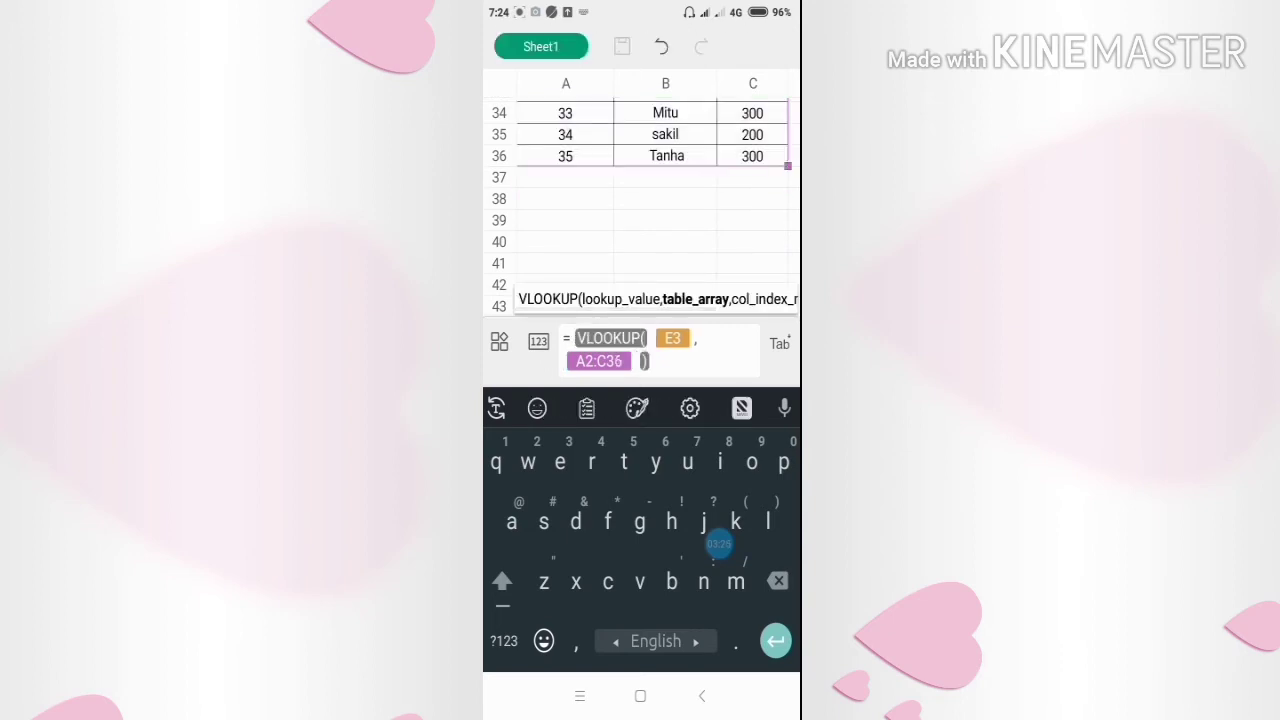
pyautogui.write(',')
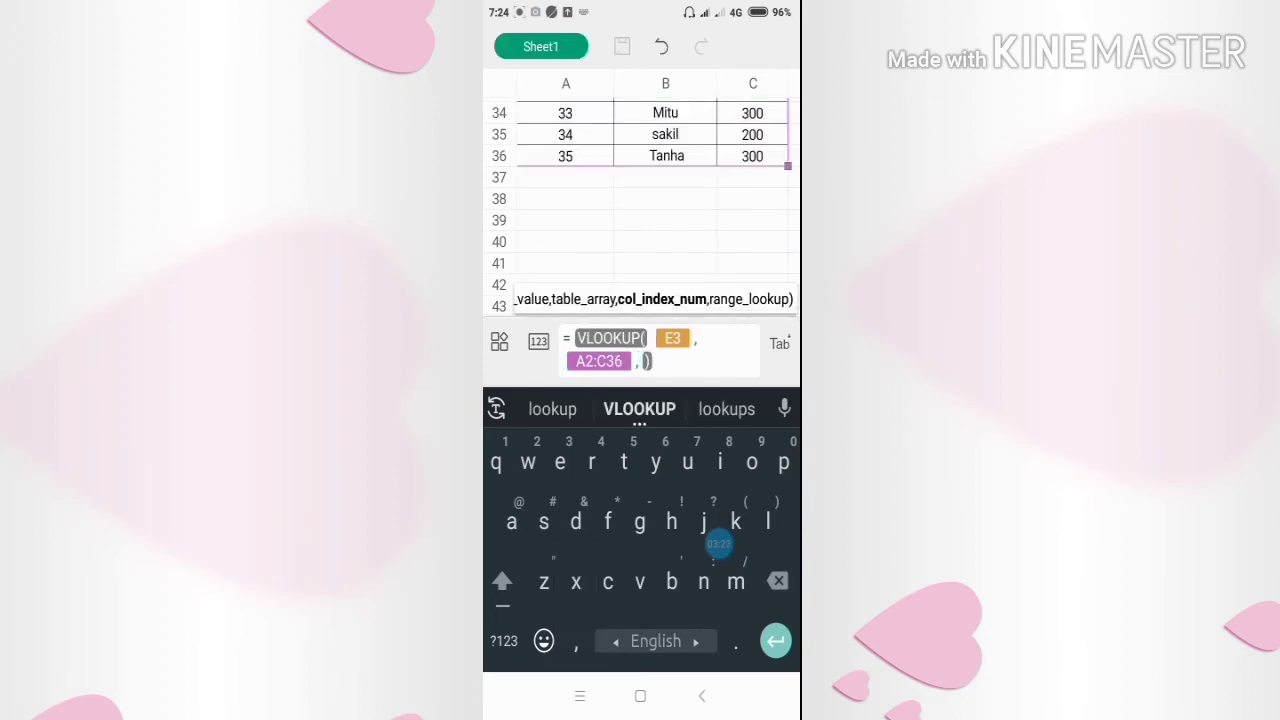
# Finish with column index 3 and FALSE for exact match, and commit the formula
pyautogui.scroll(5, 650, 200)
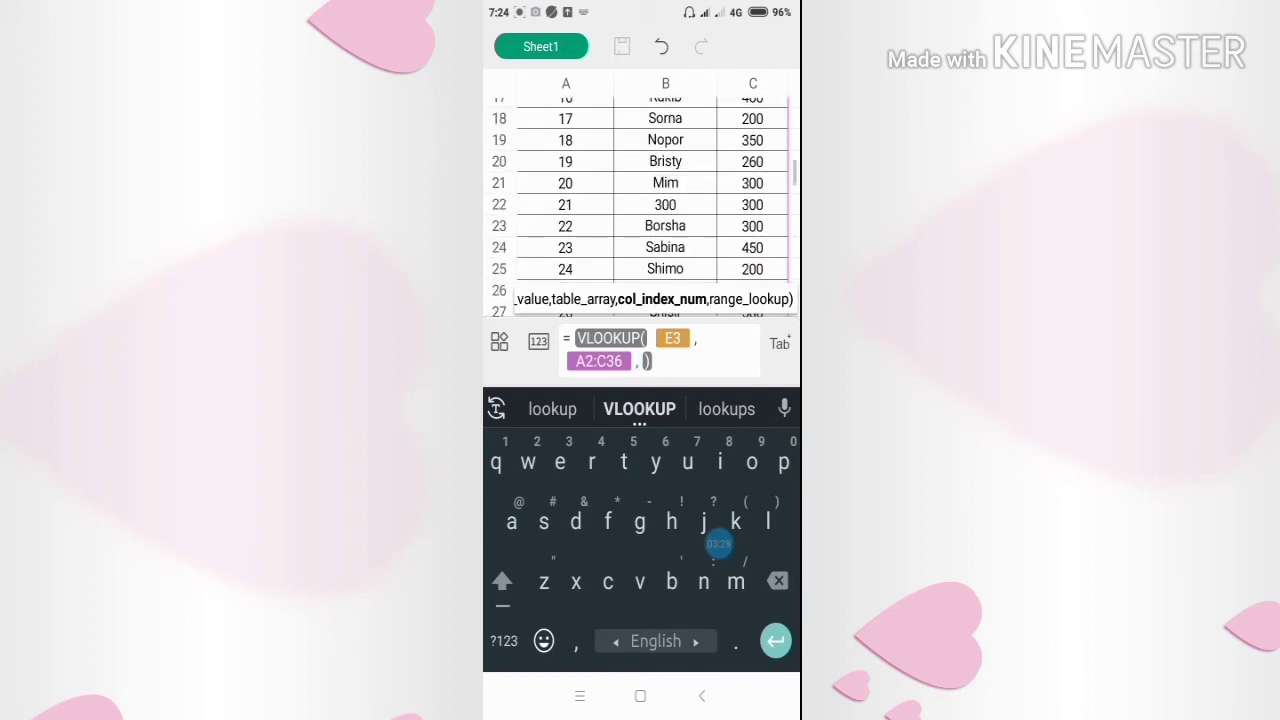
pyautogui.scroll(5, 650, 200)
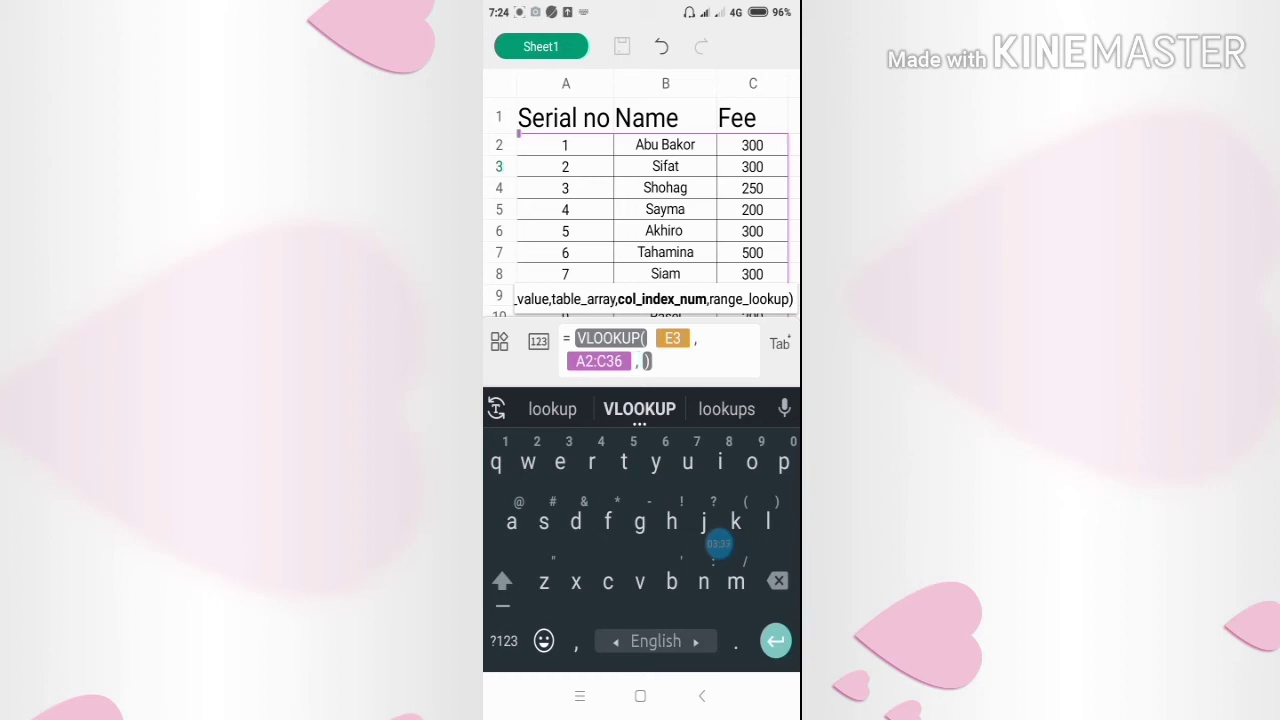
pyautogui.click(503, 641)
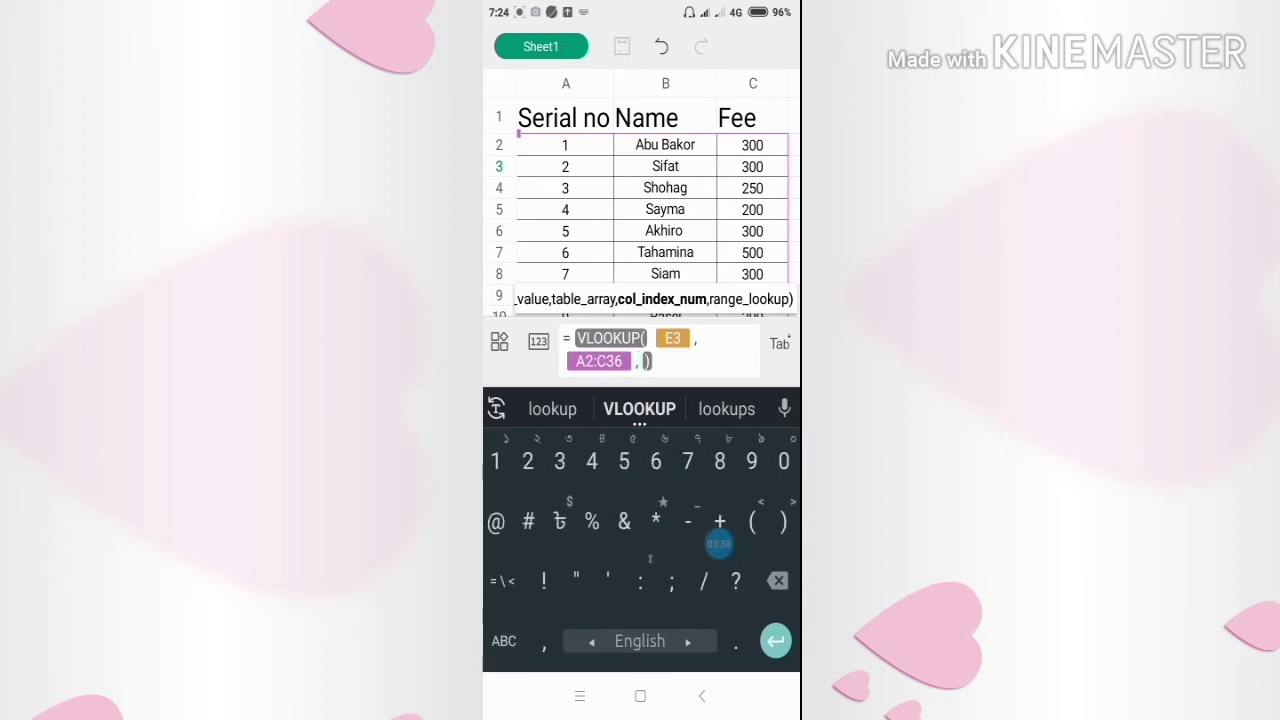
pyautogui.write('3')
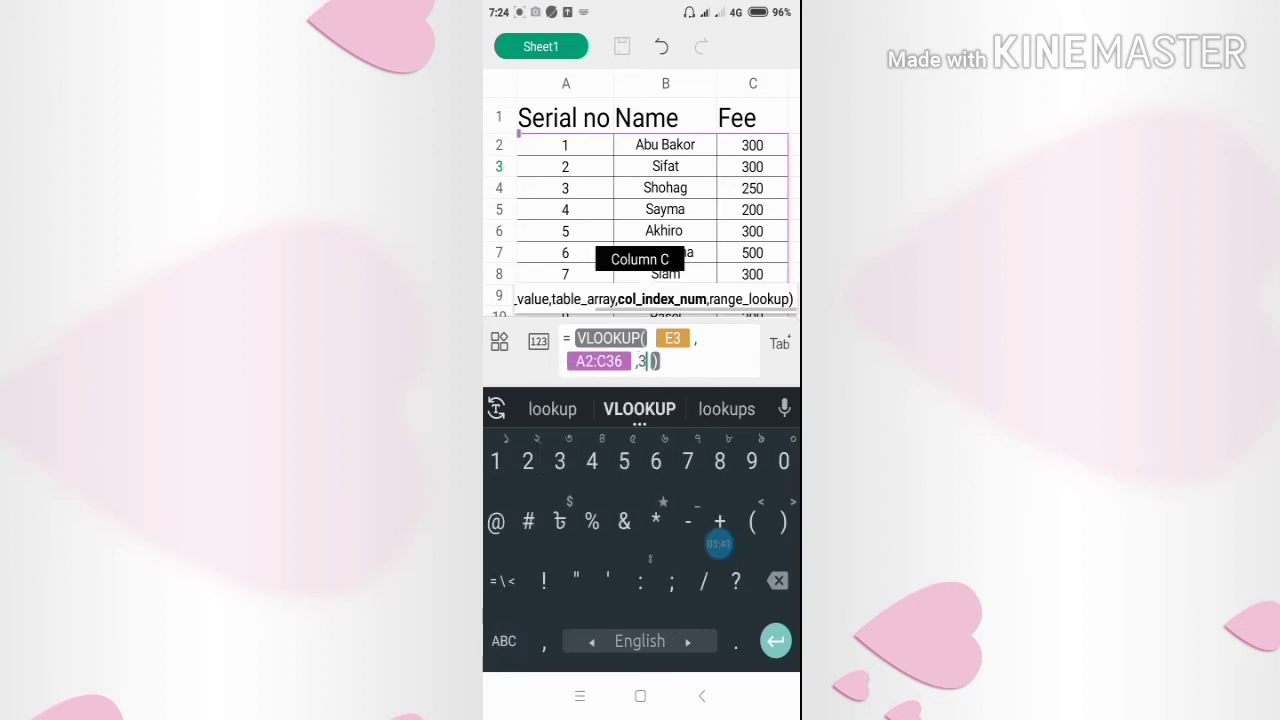
pyautogui.write(',')
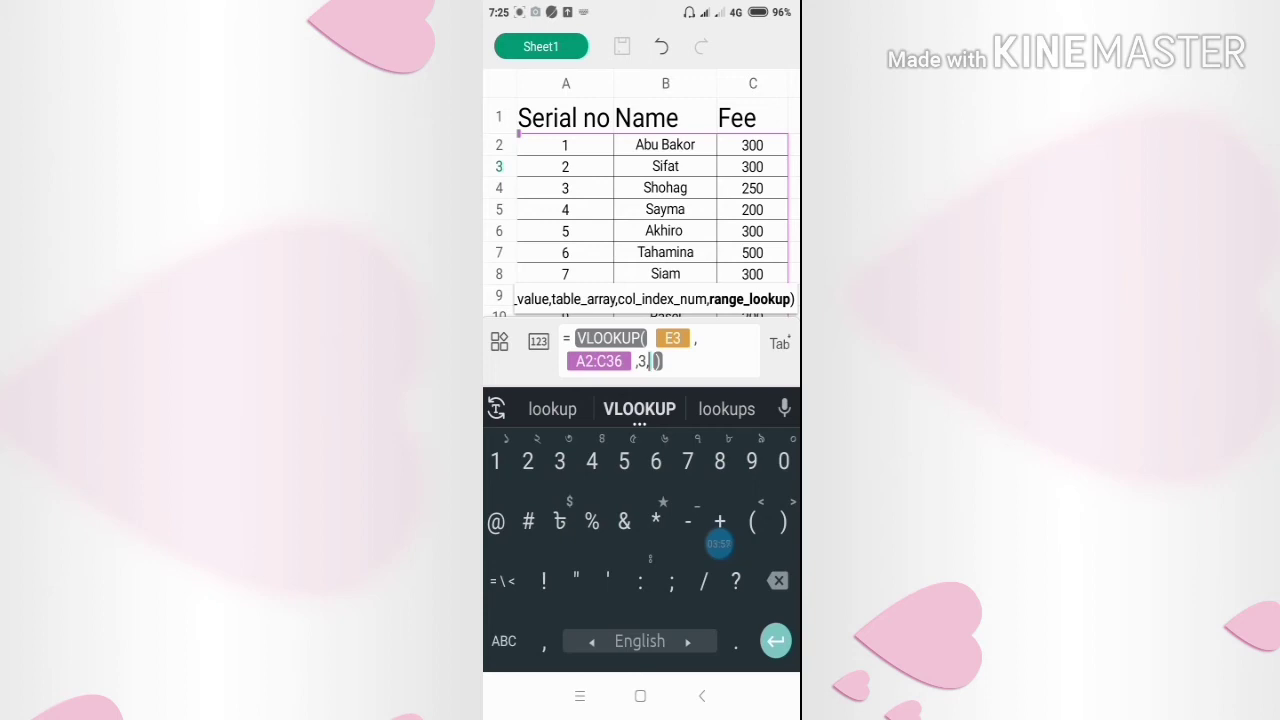
pyautogui.click(504, 641)
pyautogui.write('fa')
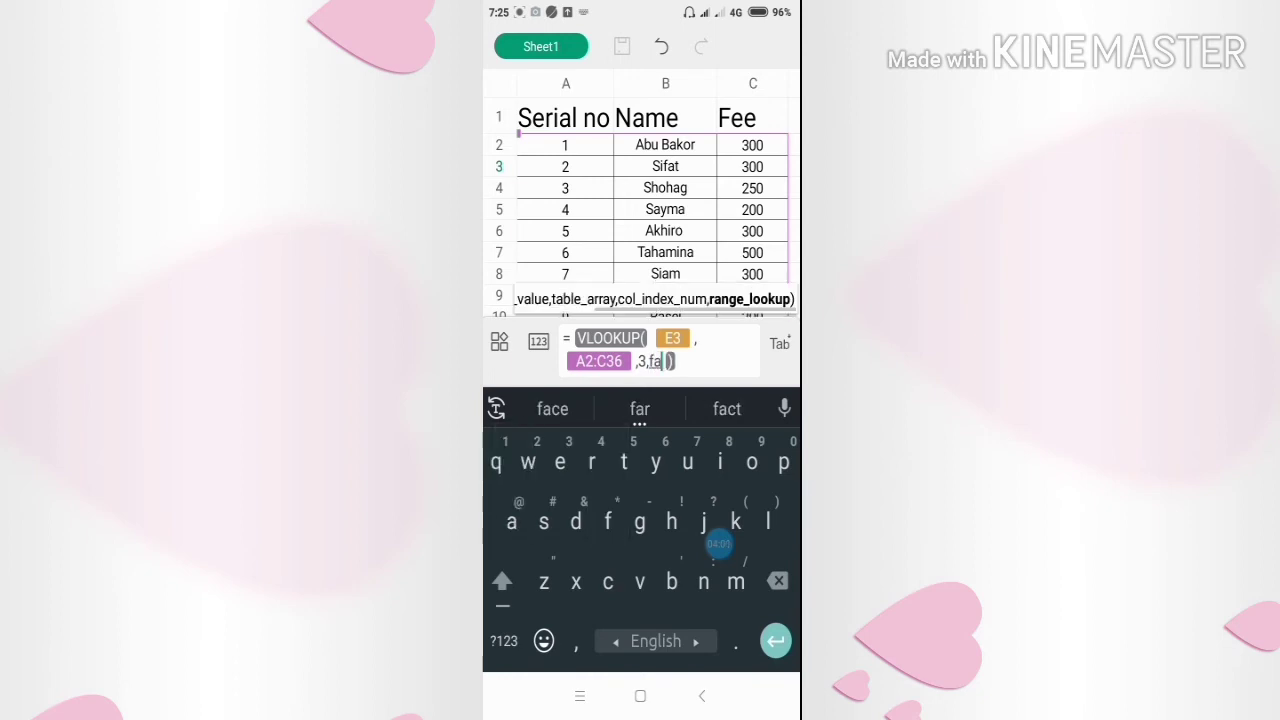
pyautogui.write('l')
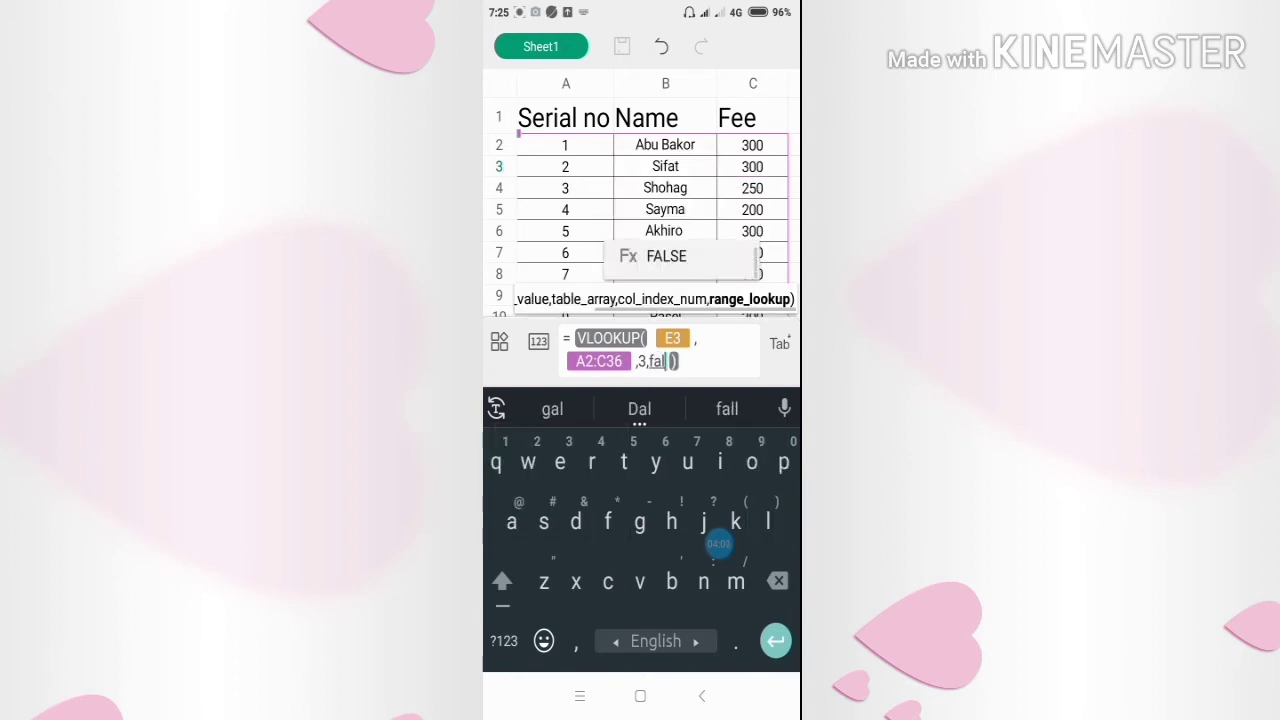
pyautogui.write('se')
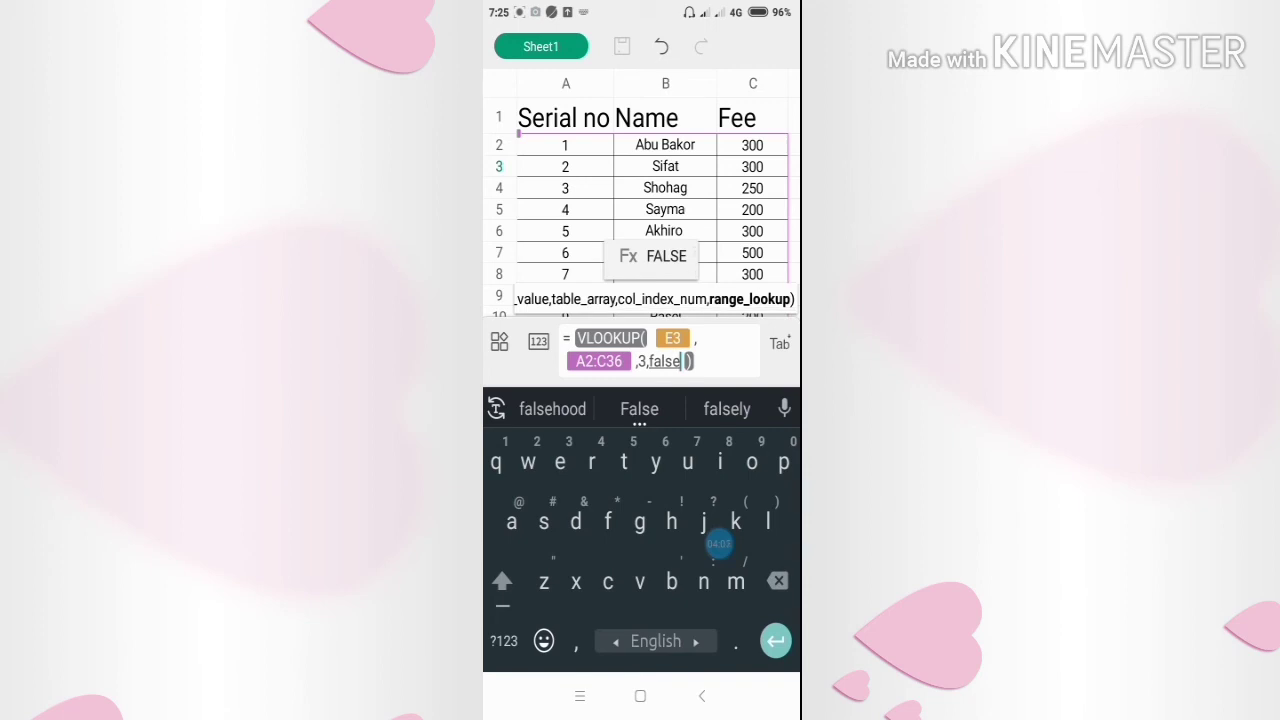
pyautogui.press('Return')
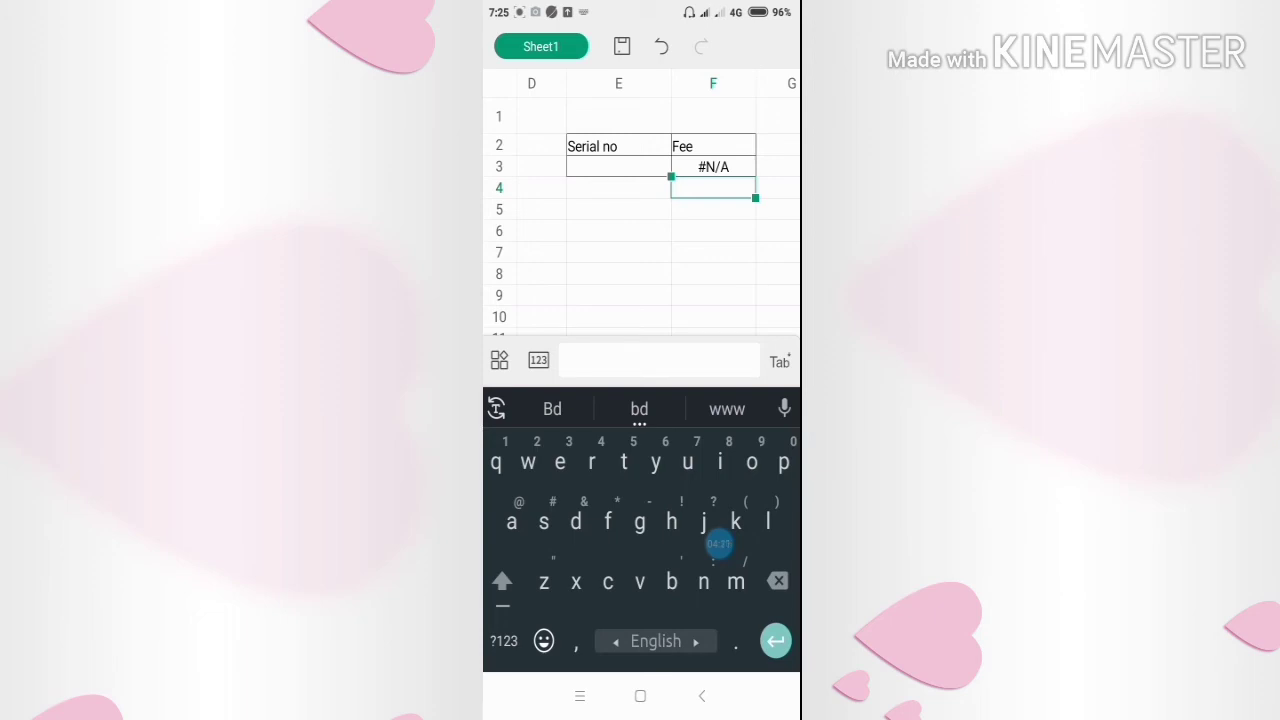
# Insert IFERROR( at the start of F3's formula, just before VLOOKUP
pyautogui.click(713, 166)
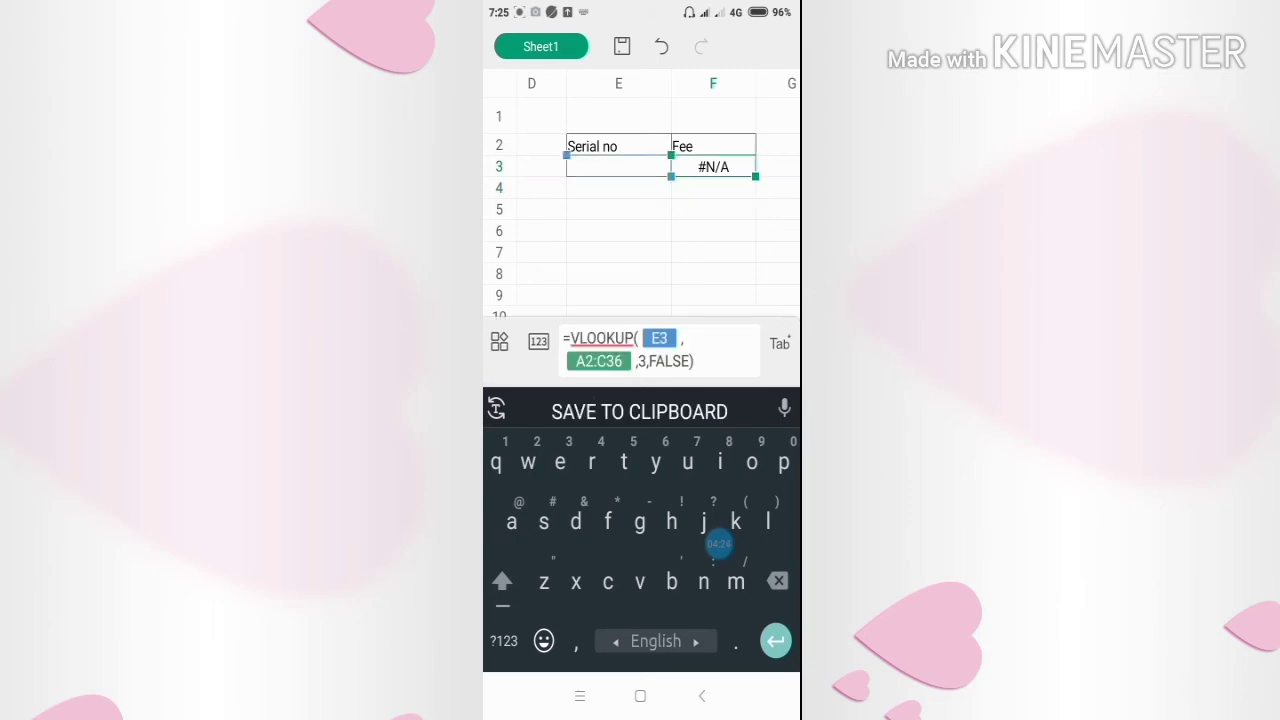
pyautogui.click(602, 338)
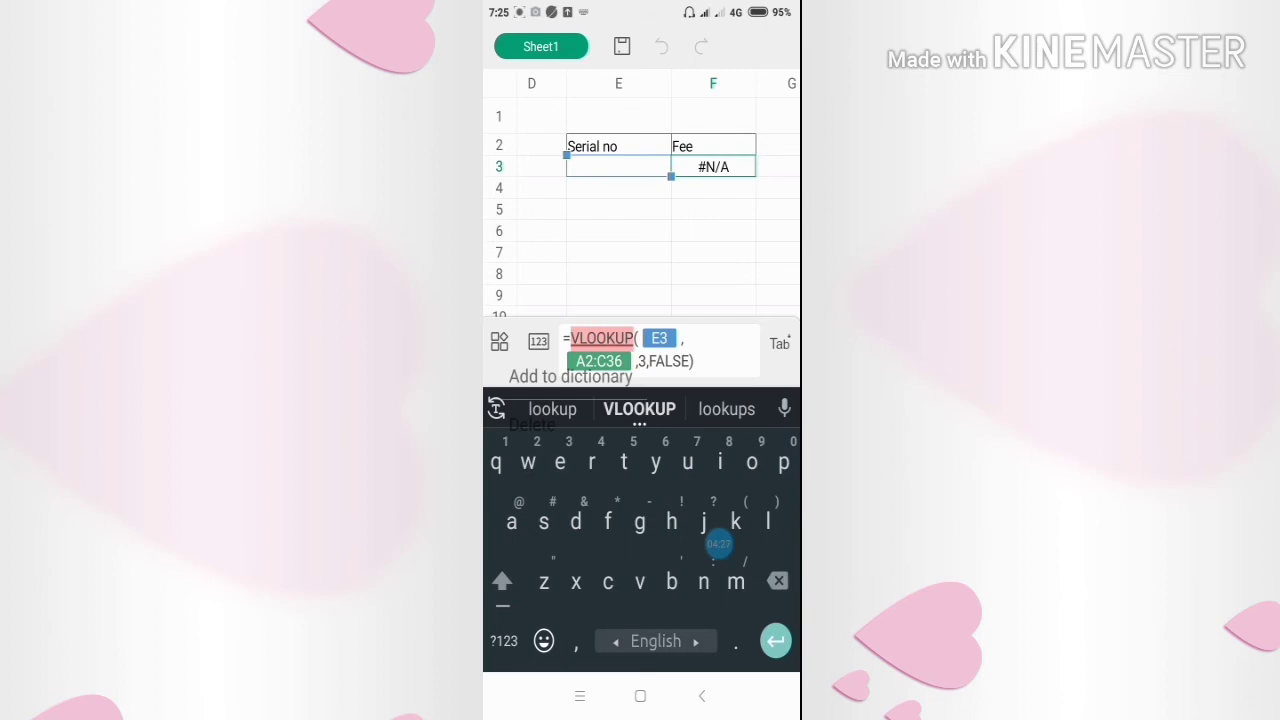
pyautogui.click(570, 338)
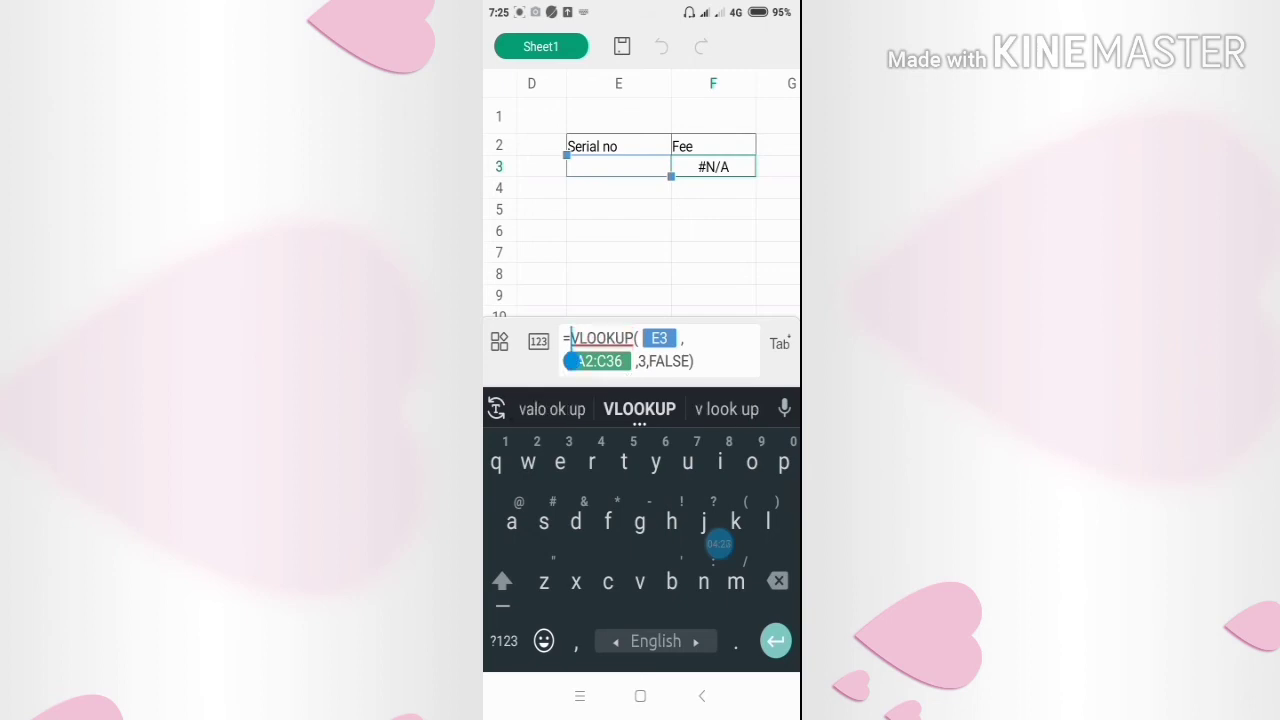
pyautogui.click(504, 641)
pyautogui.click(504, 641)
pyautogui.click(502, 581)
pyautogui.write('If')
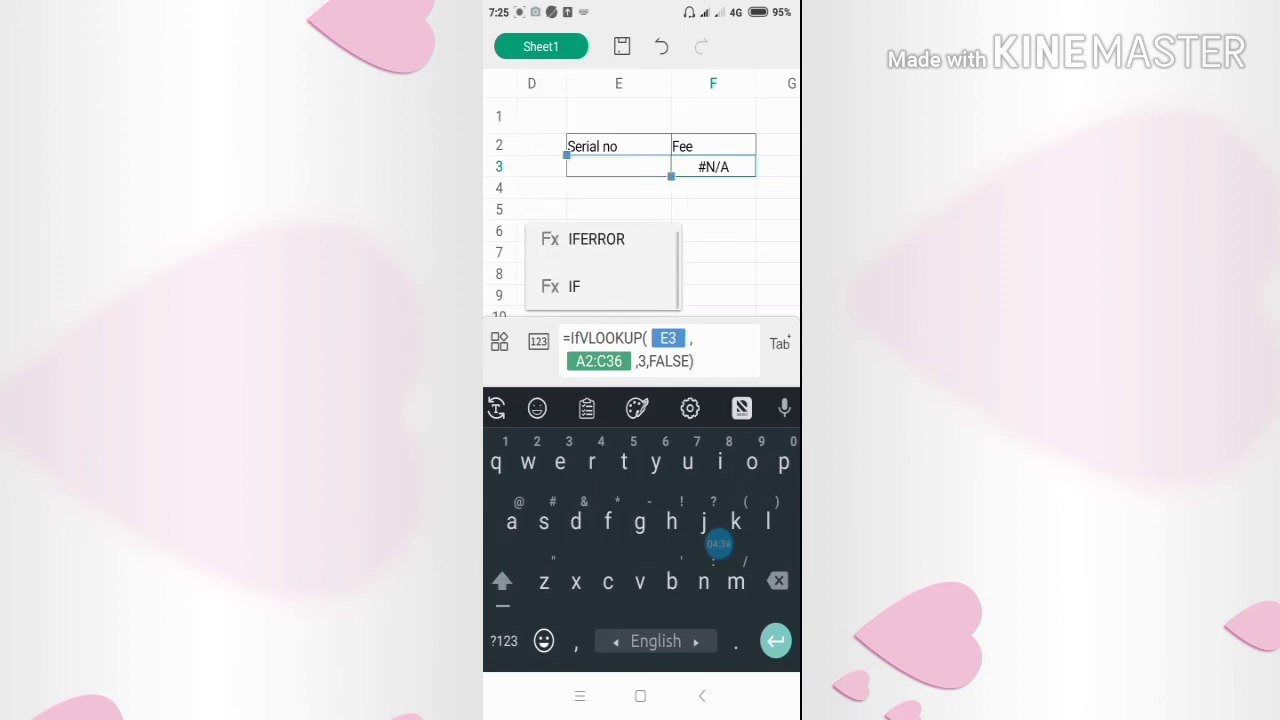
pyautogui.click(596, 239)
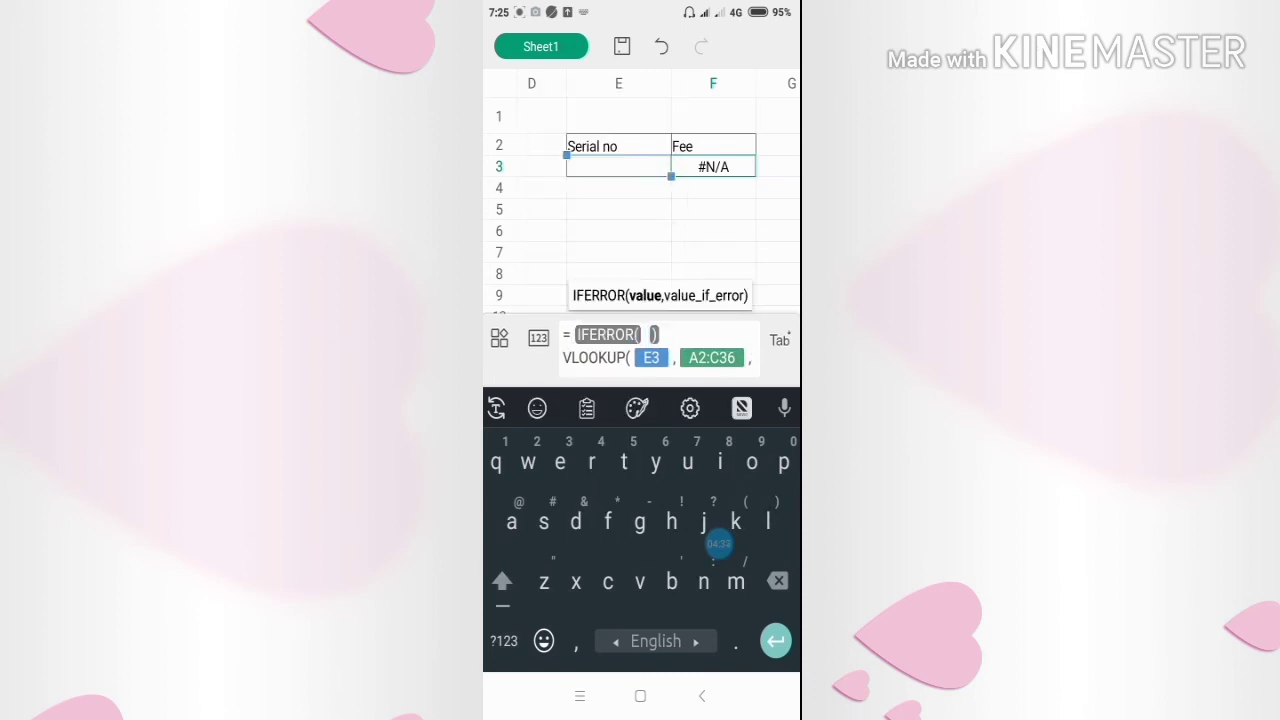
pyautogui.click(564, 357)
pyautogui.press('BackSpace')
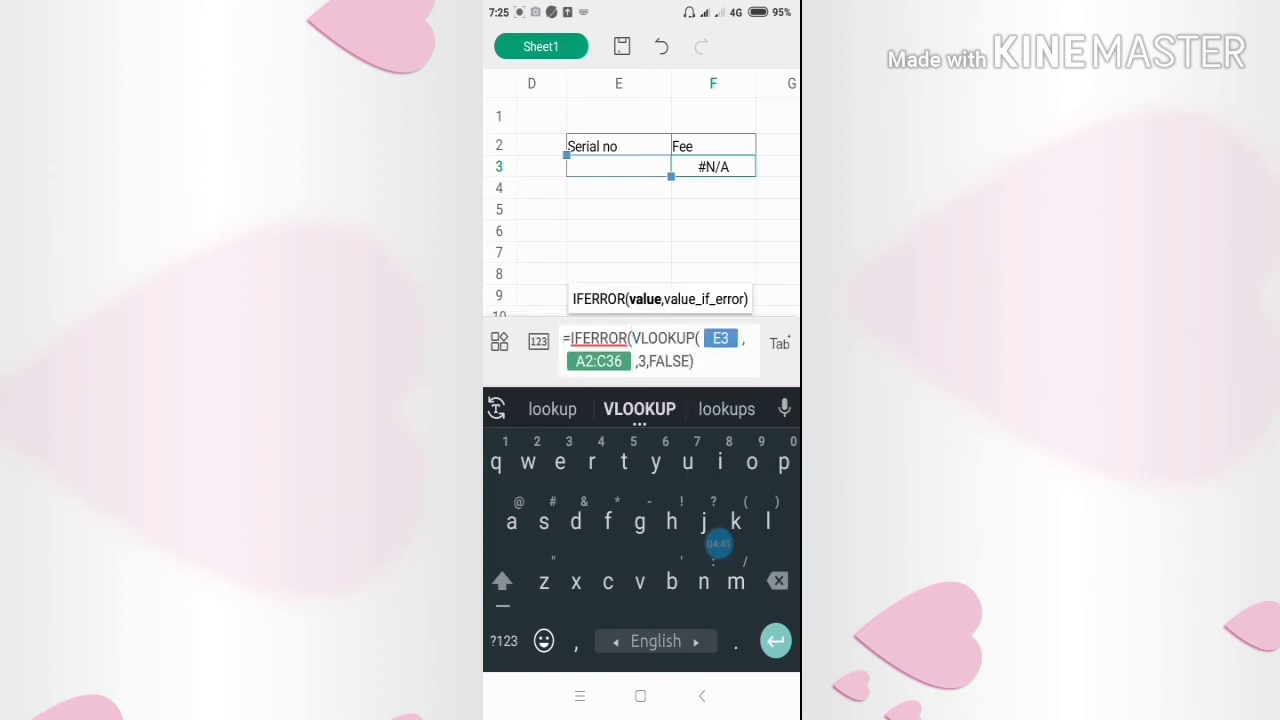
# Close the formula with ,"") after FALSE) and commit it so F3 shows blank
pyautogui.click(748, 361)
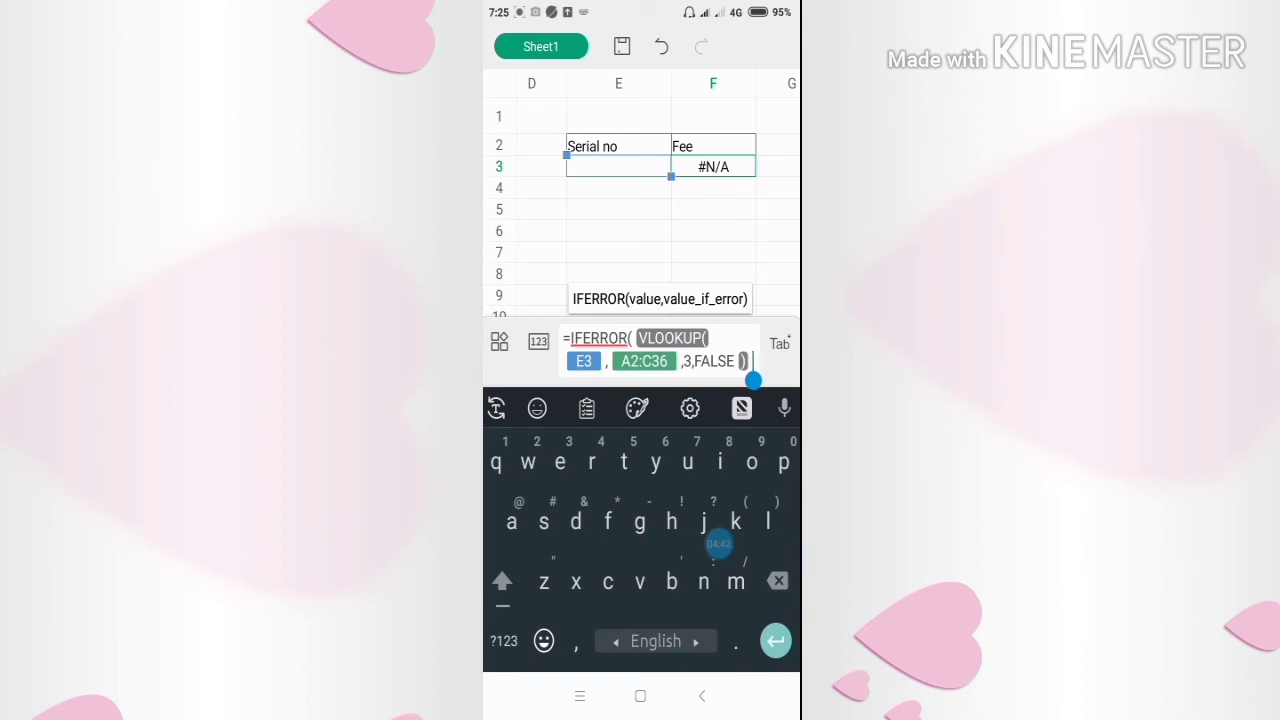
pyautogui.press('BackSpace')
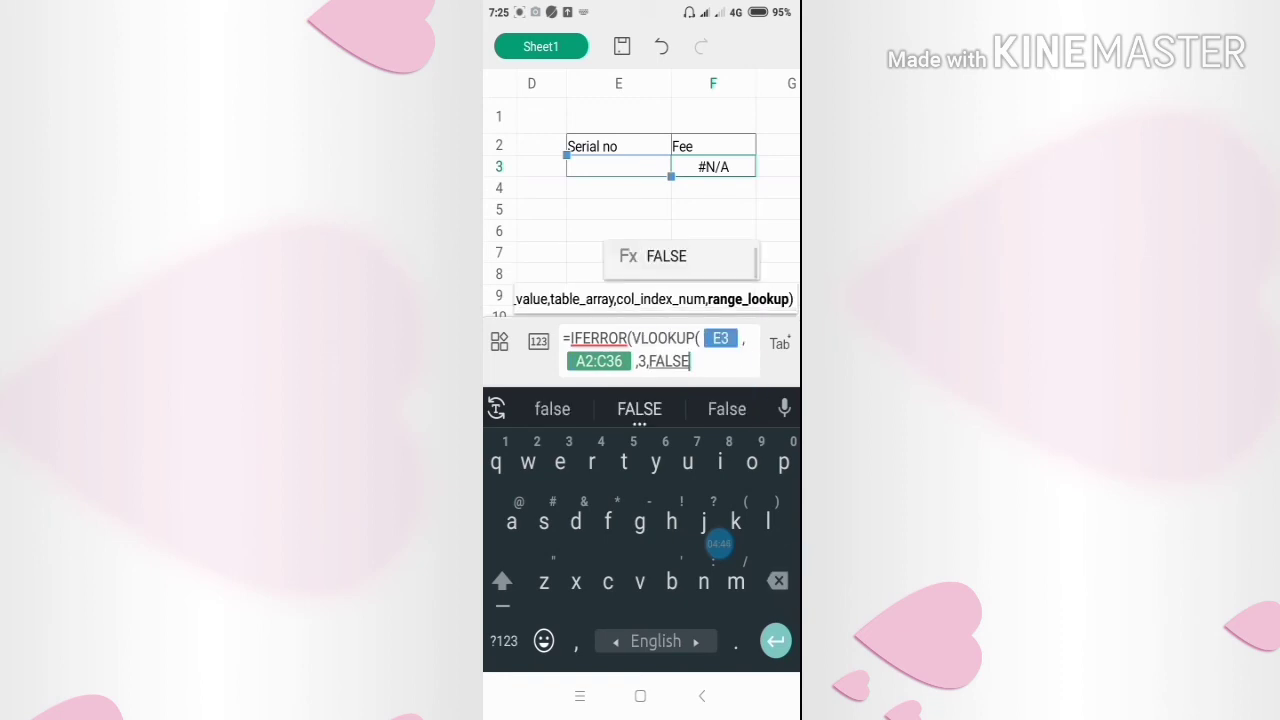
pyautogui.write(')')
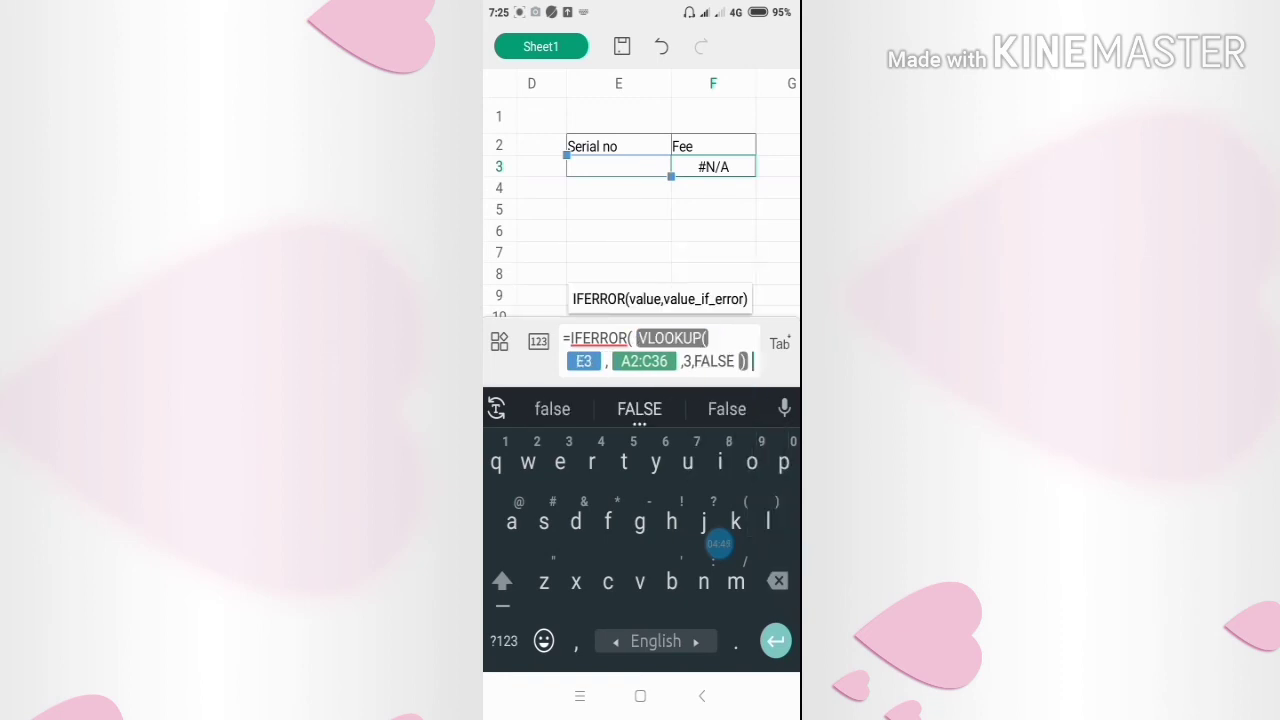
pyautogui.write(',')
pyautogui.click(503, 641)
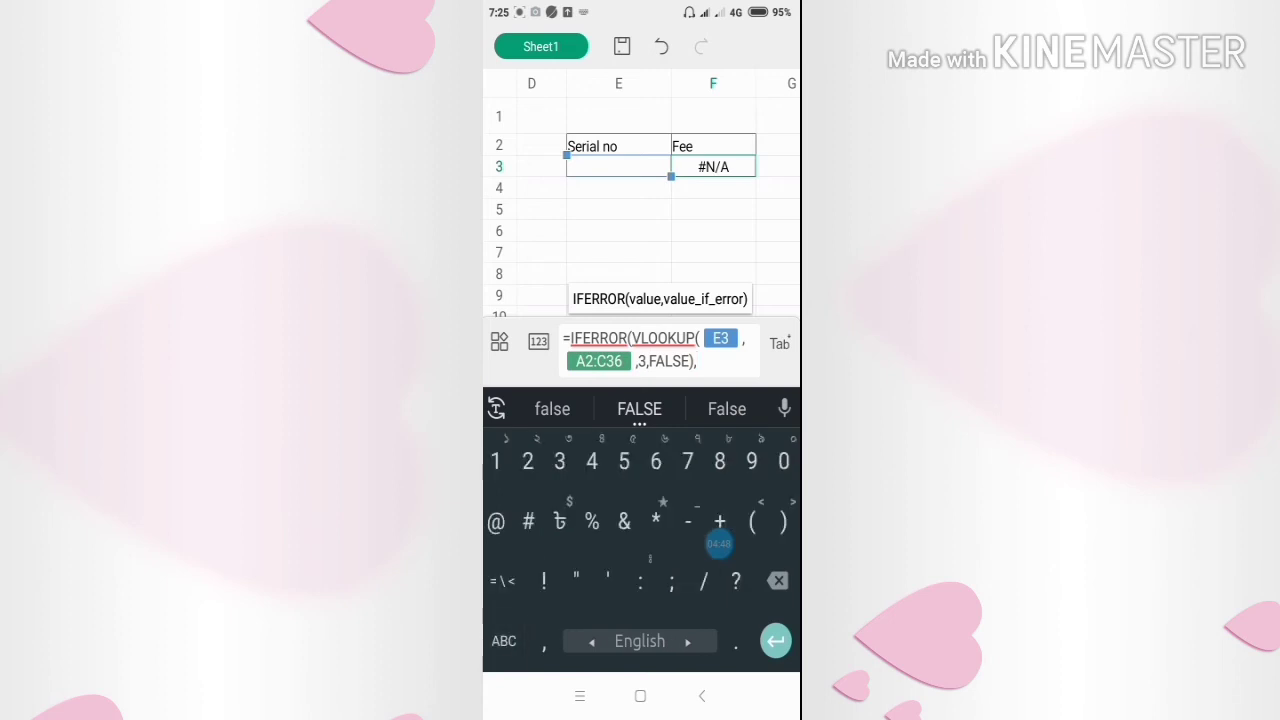
pyautogui.write('"')
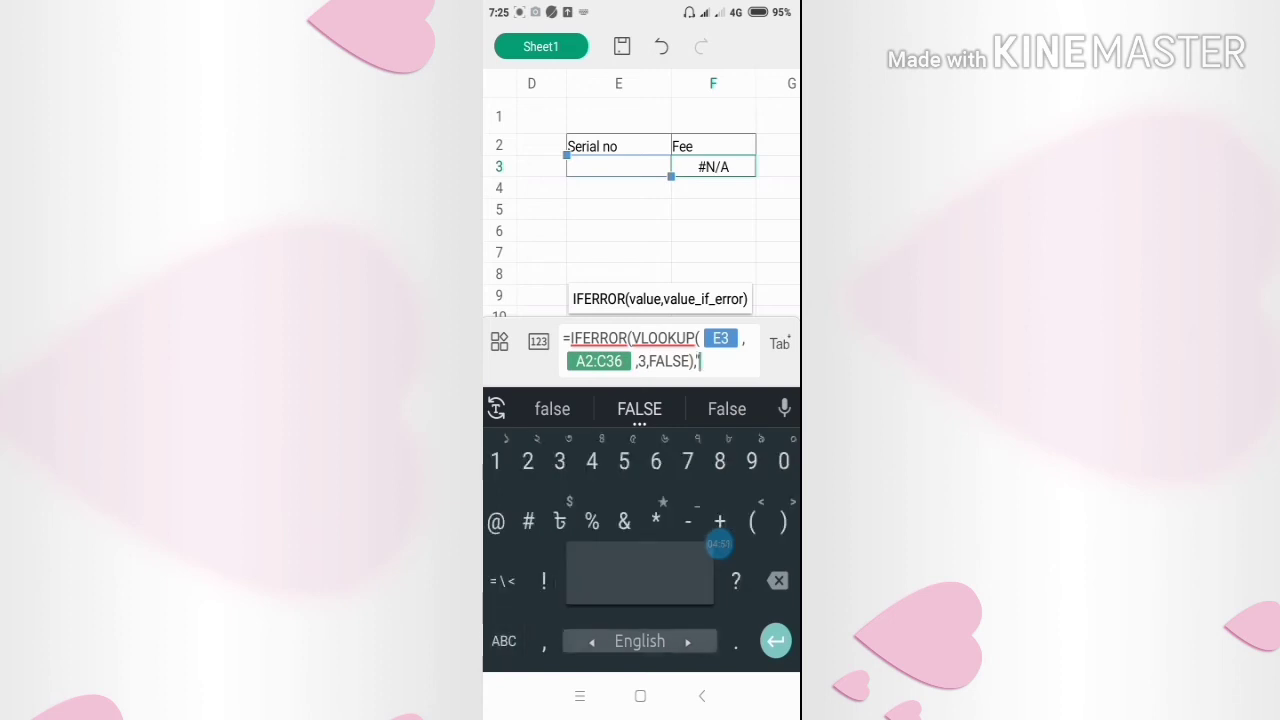
pyautogui.click(503, 641)
pyautogui.click(503, 641)
pyautogui.write('"')
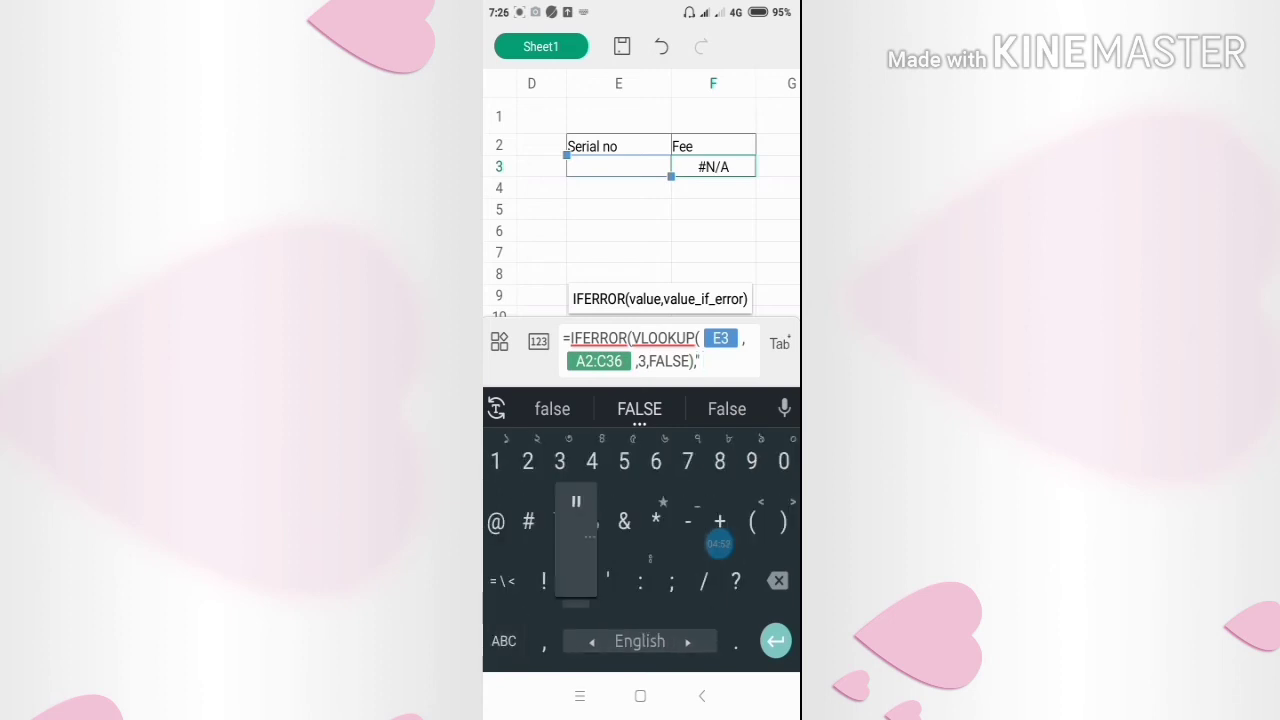
pyautogui.write(')')
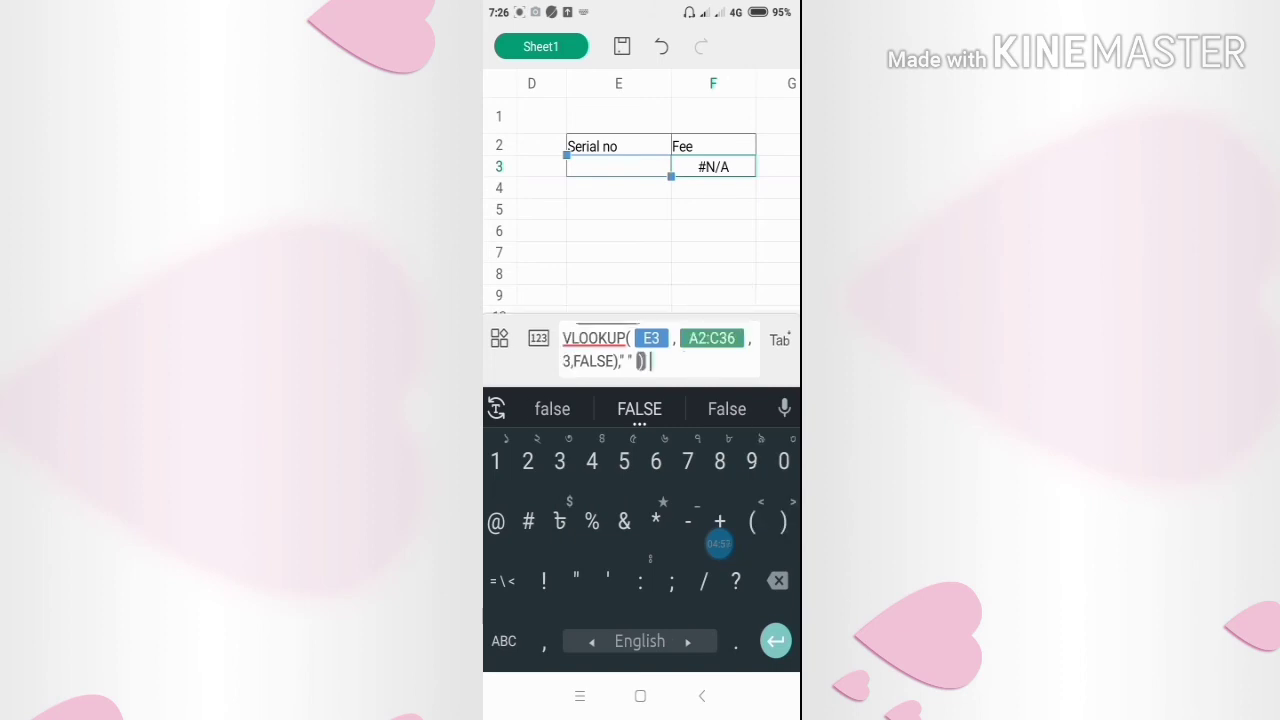
pyautogui.press('Return')
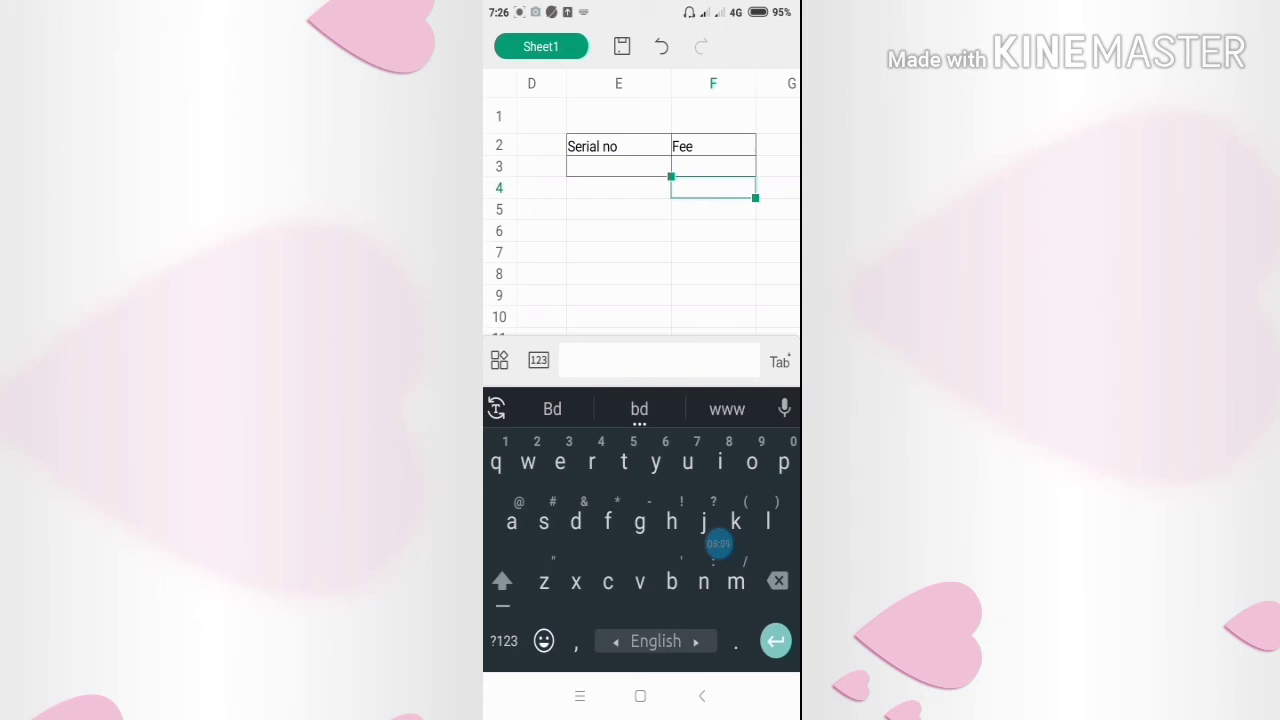
# Enter serial number 5 in E3 so F3 displays the fee 300
pyautogui.click(618, 166)
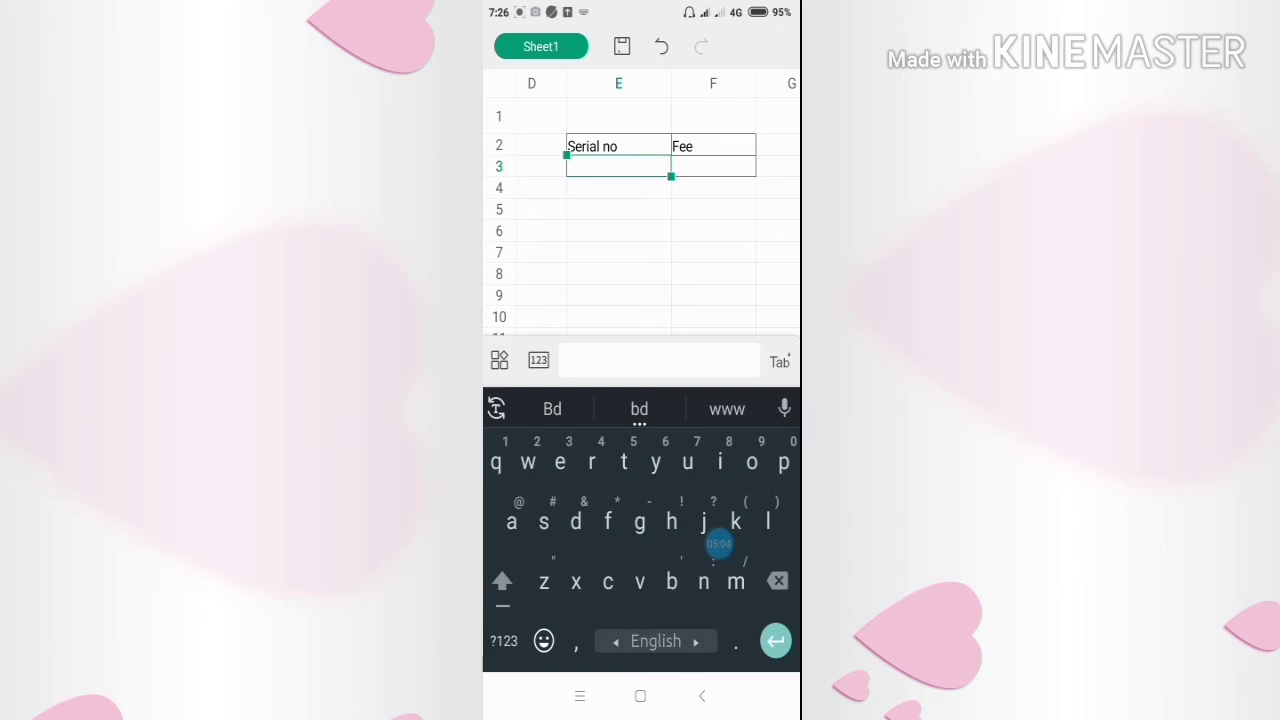
pyautogui.click(504, 641)
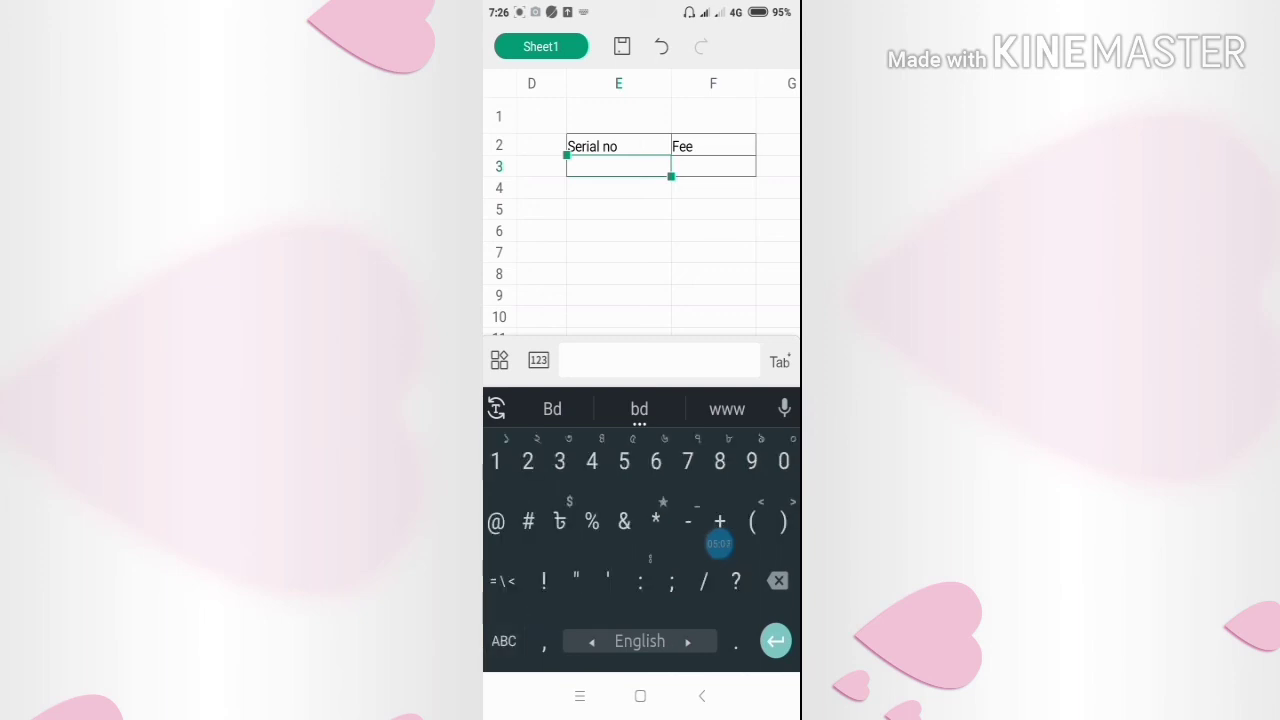
pyautogui.write('5')
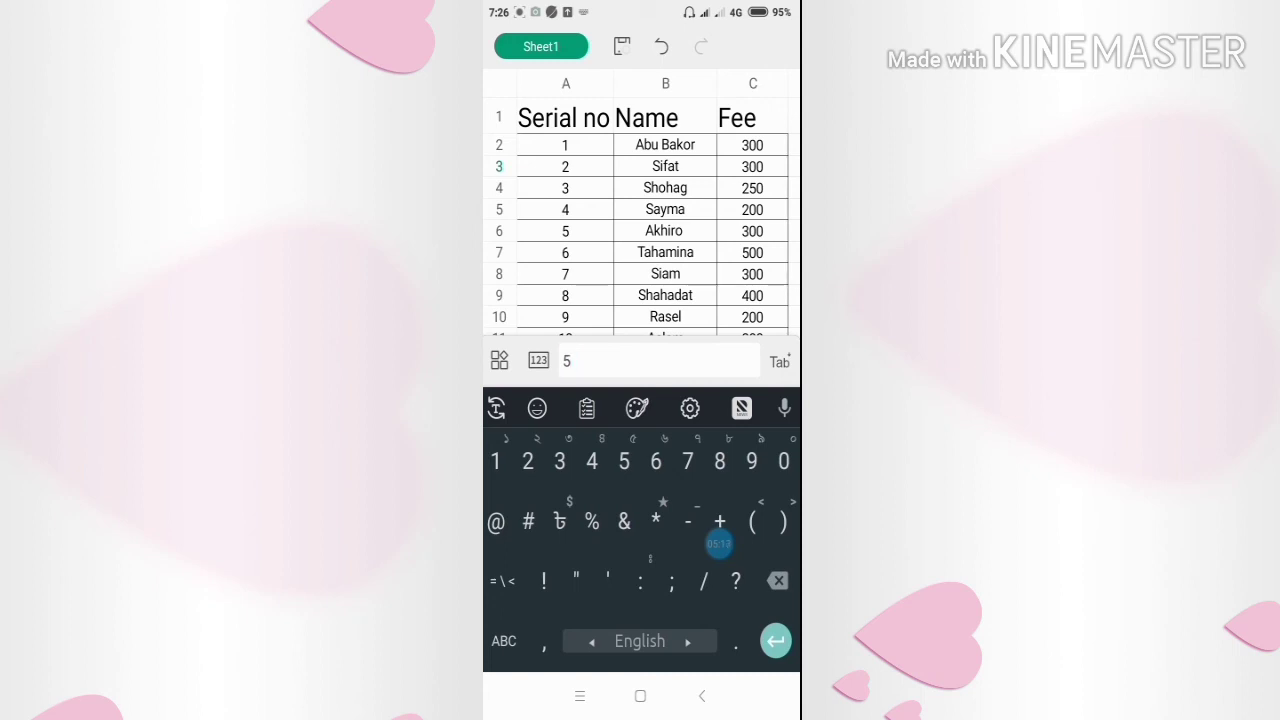
pyautogui.hscroll(10, 640, 220)
pyautogui.hscroll(-8, 640, 220)
pyautogui.hscroll(2, 640, 220)
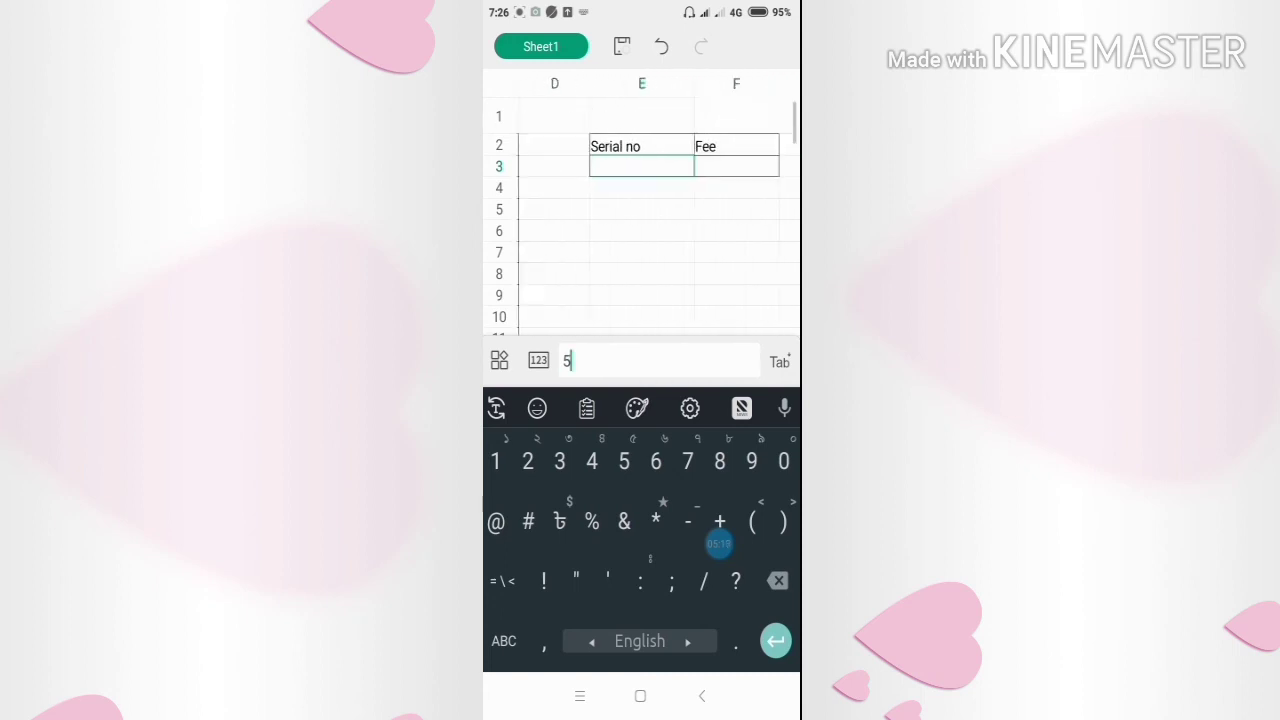
pyautogui.hscroll(3, 640, 220)
pyautogui.hscroll(-1, 640, 220)
pyautogui.hscroll(-1, 640, 220)
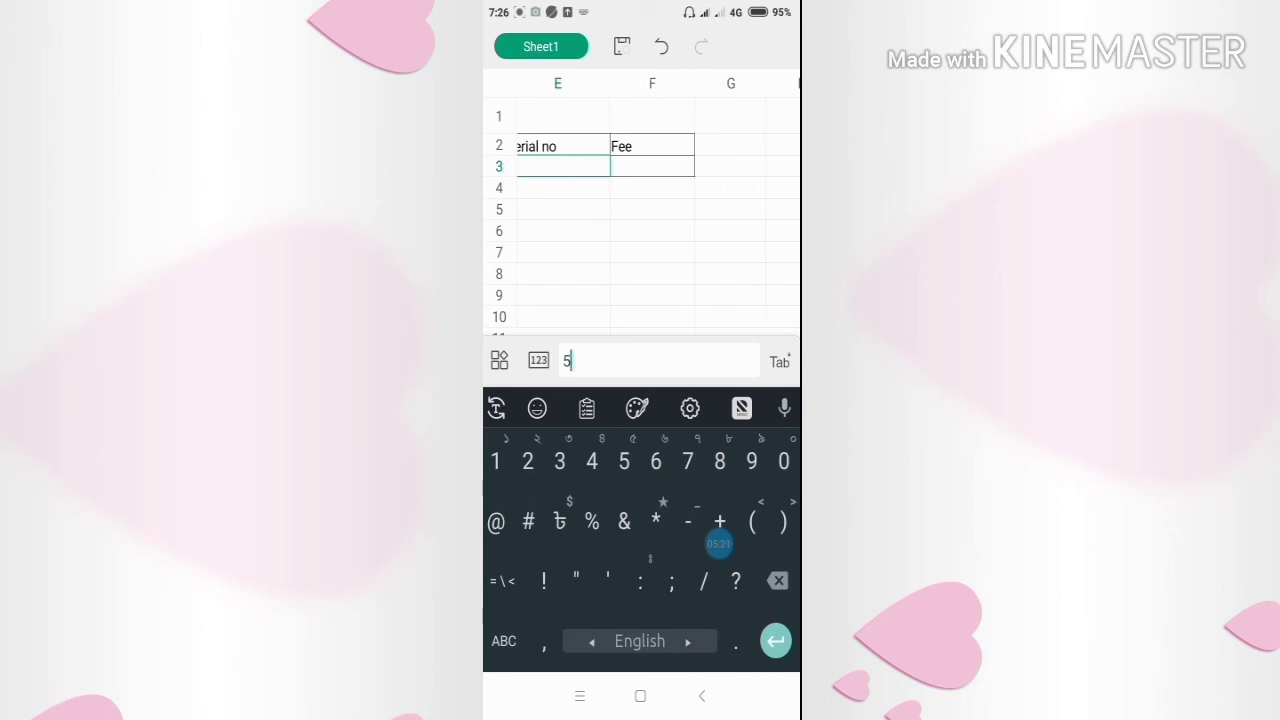
pyautogui.hscroll(-1, 640, 220)
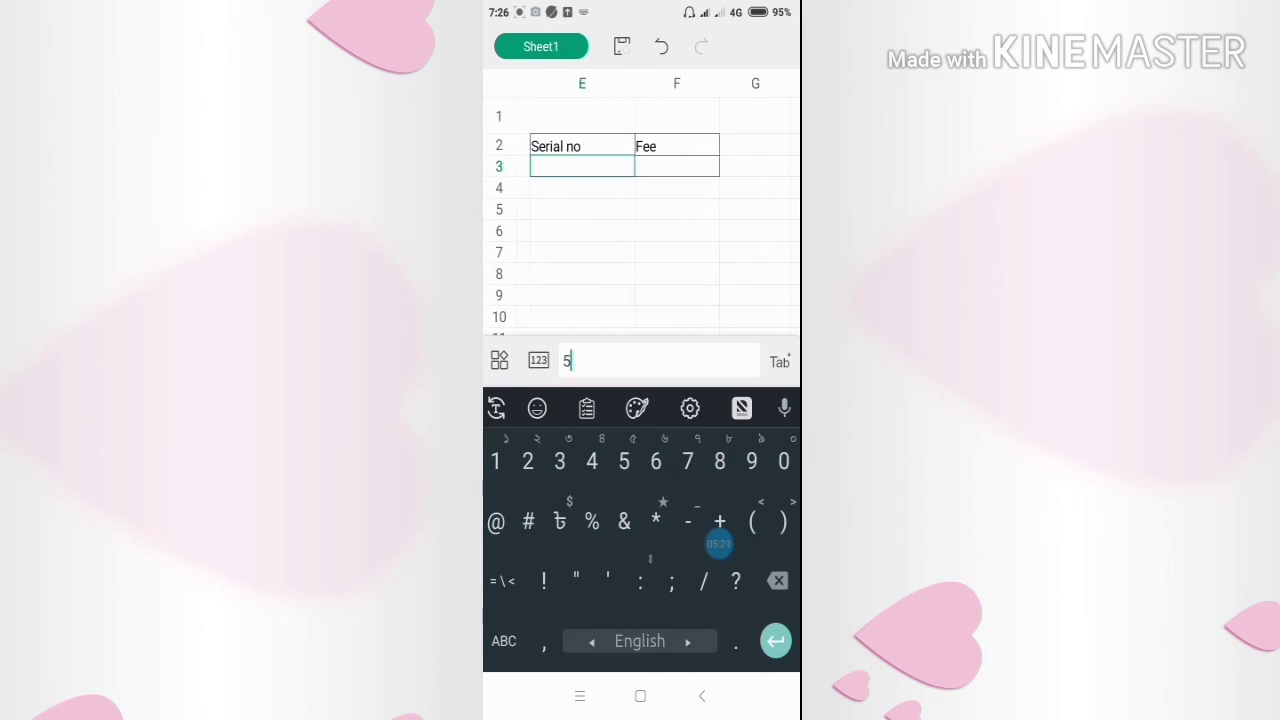
pyautogui.press('Return')
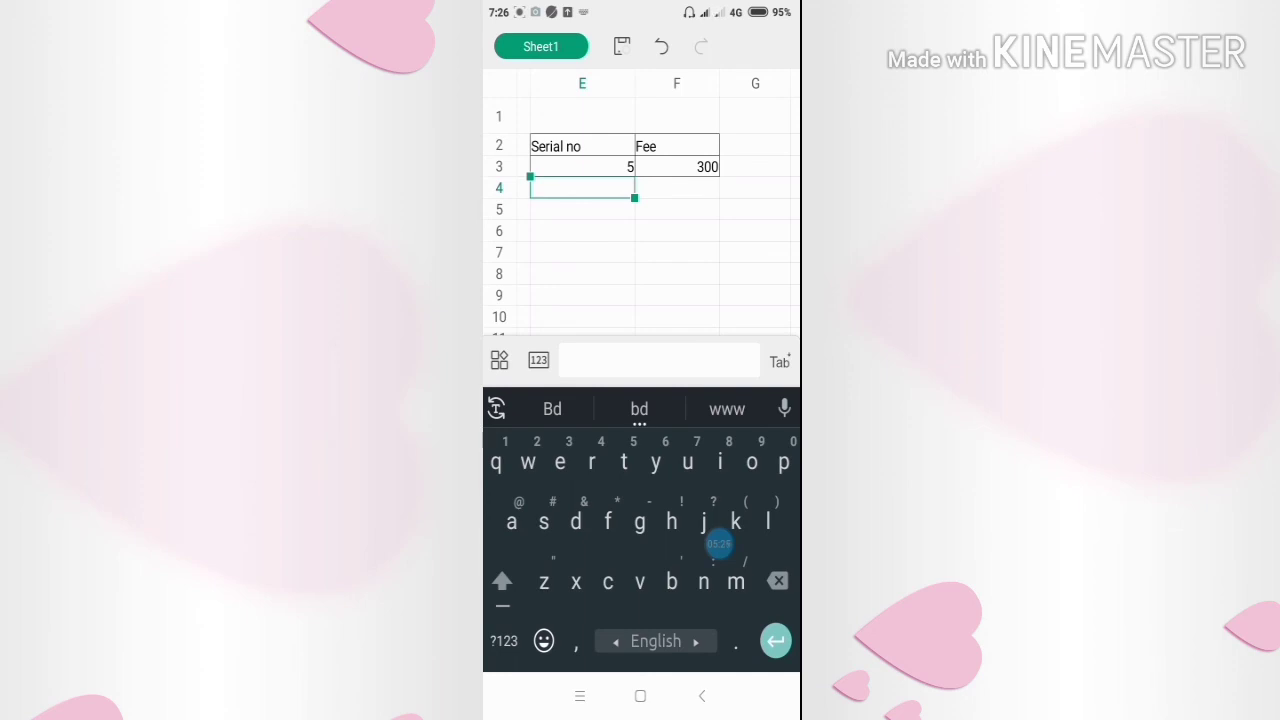
# Replace E3's serial number 5 with 15, updating F3 to a fee of 400
pyautogui.click(582, 166)
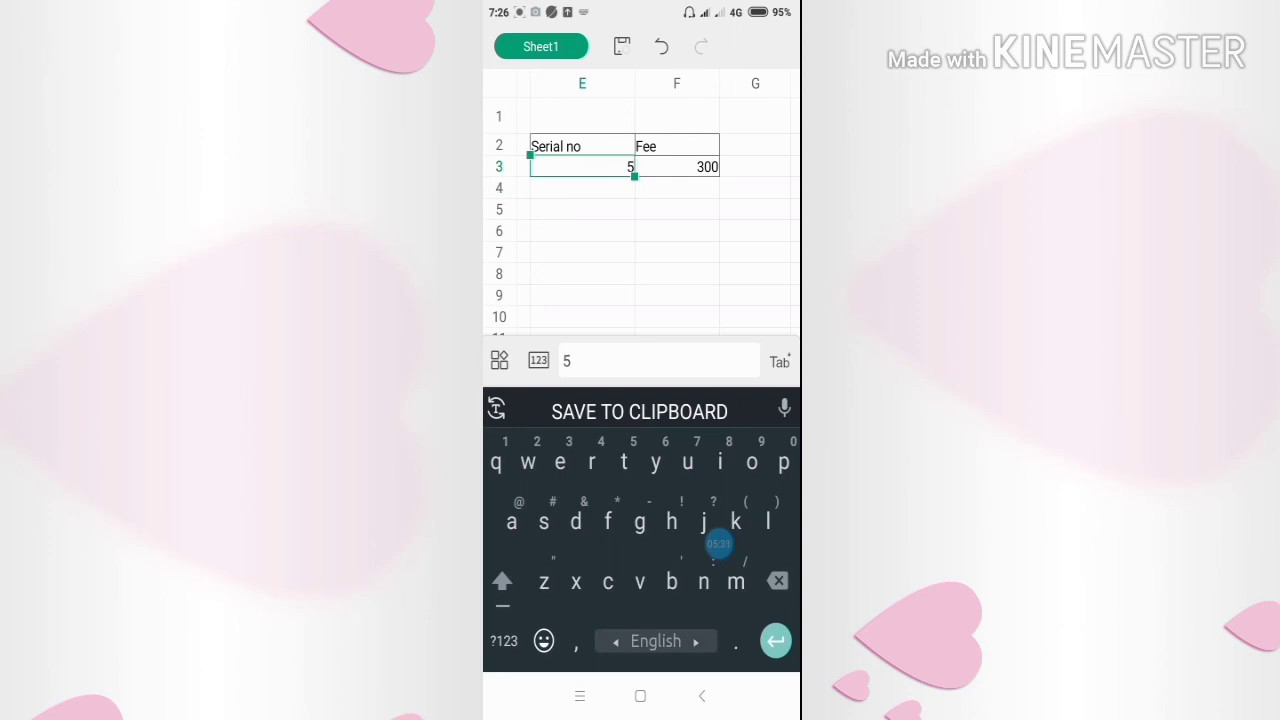
pyautogui.press('BackSpace')
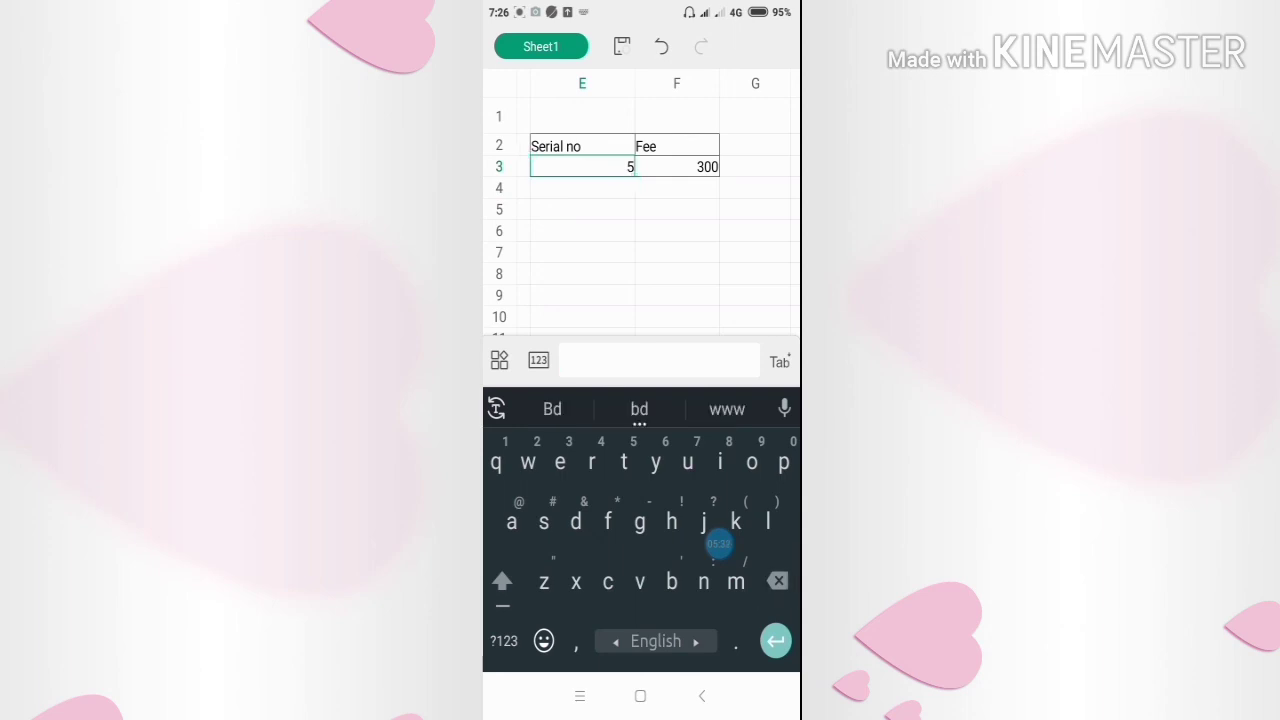
pyautogui.click(503, 641)
pyautogui.write('15')
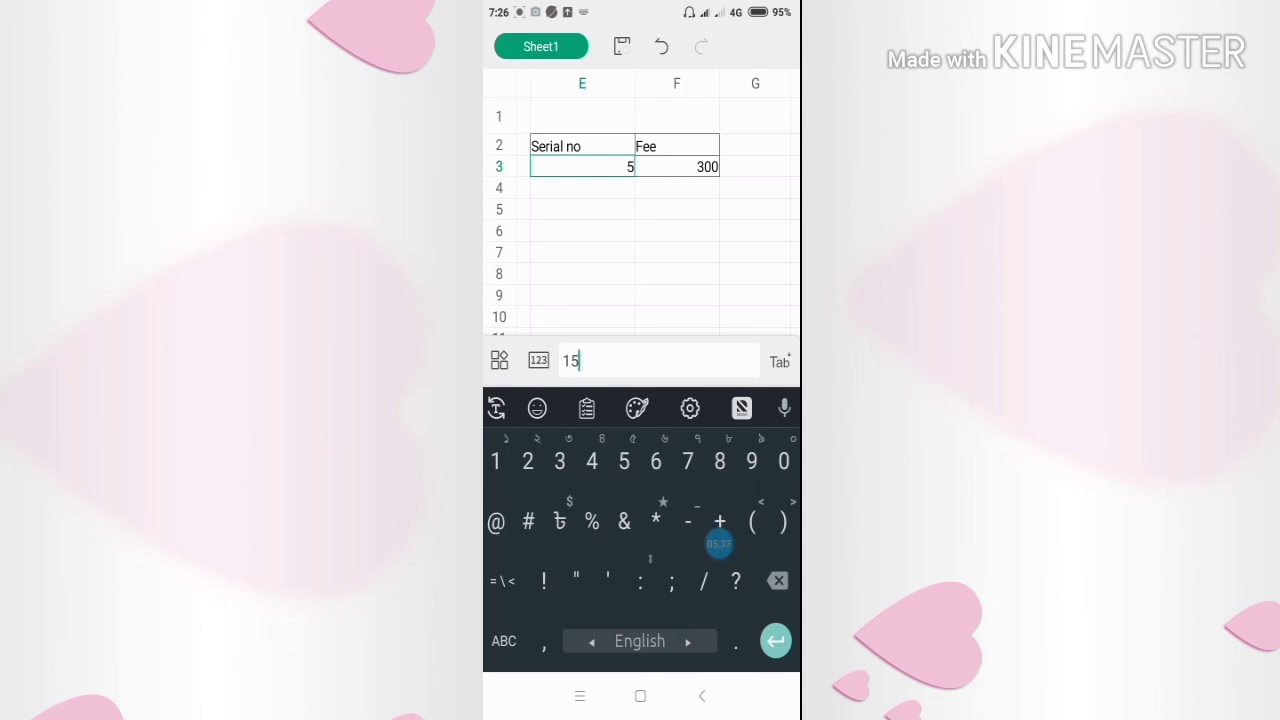
pyautogui.press('Return')
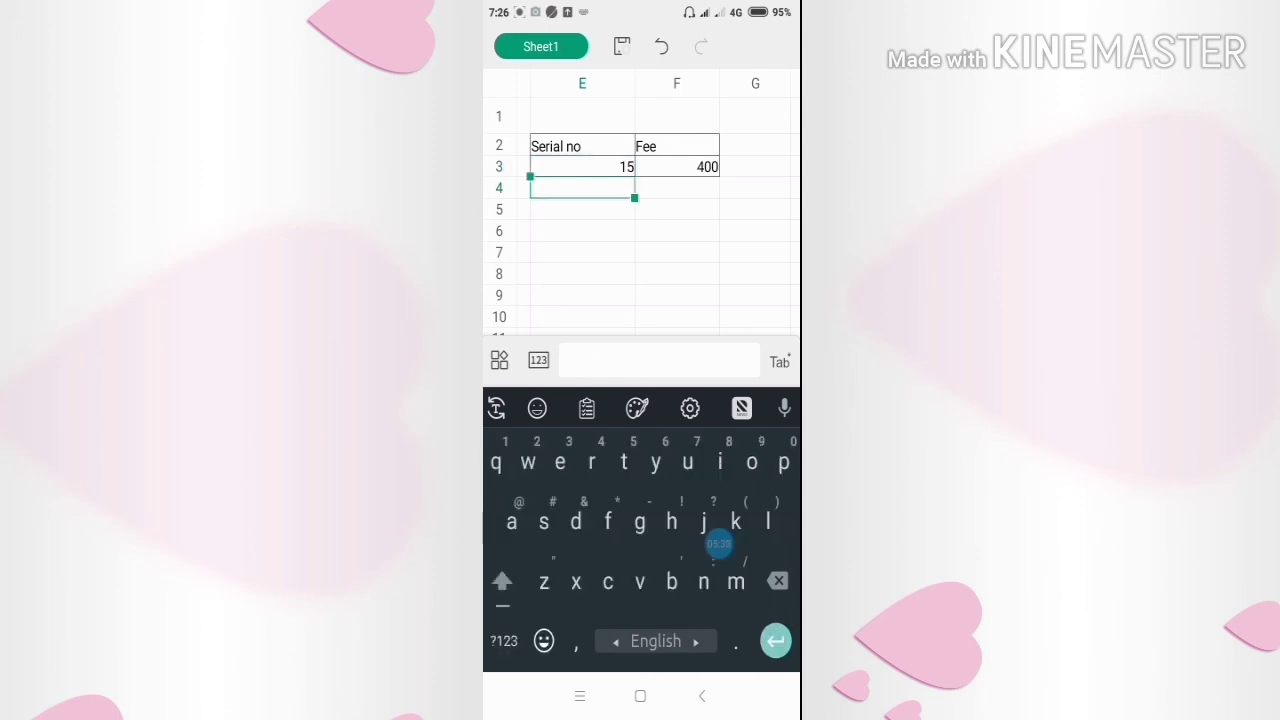